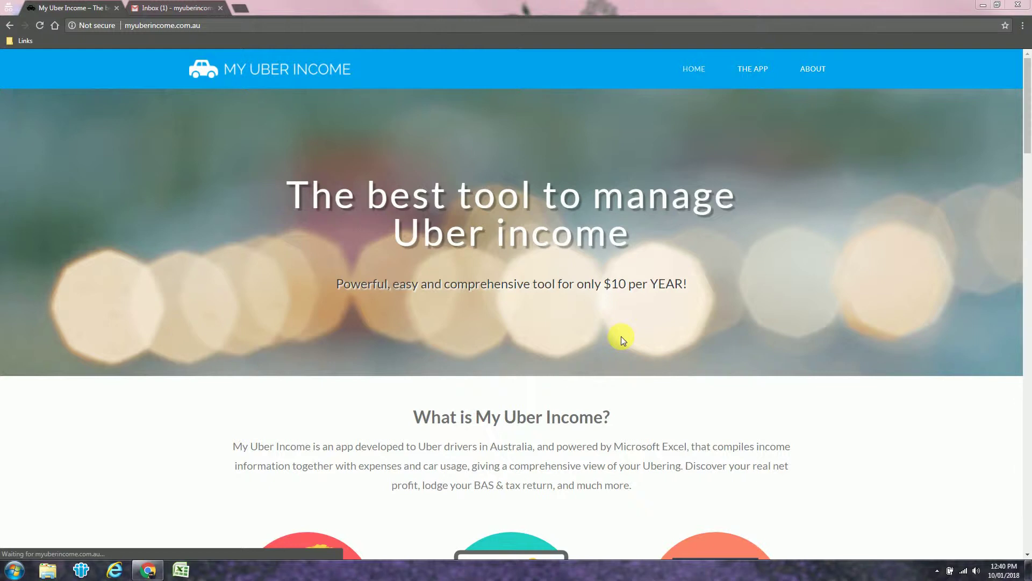
Download the 32-bit app installer from the THE APP page and keep the file despite the browser warning.
{"action": "left_click", "coordinate": [749, 72]}
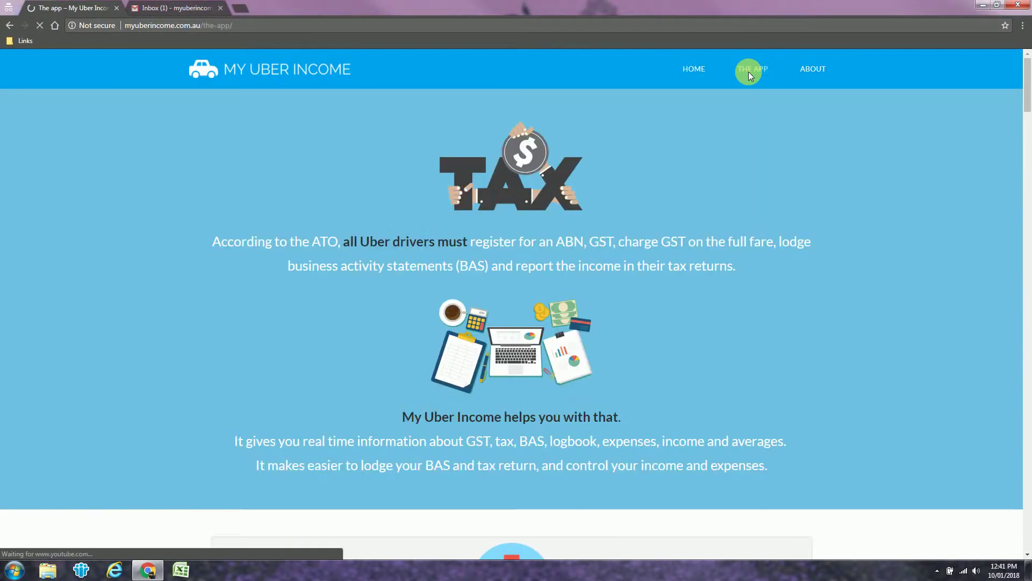
{"action": "scroll", "coordinate": [573, 253], "scroll_direction": "down", "scroll_amount": 7}
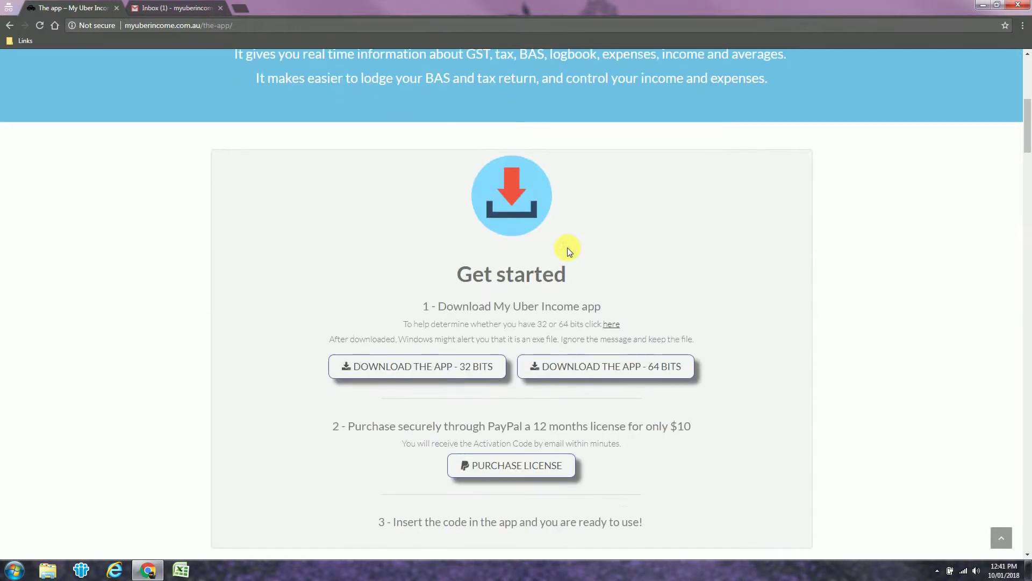
{"action": "scroll", "coordinate": [567, 251], "scroll_direction": "down", "scroll_amount": 1}
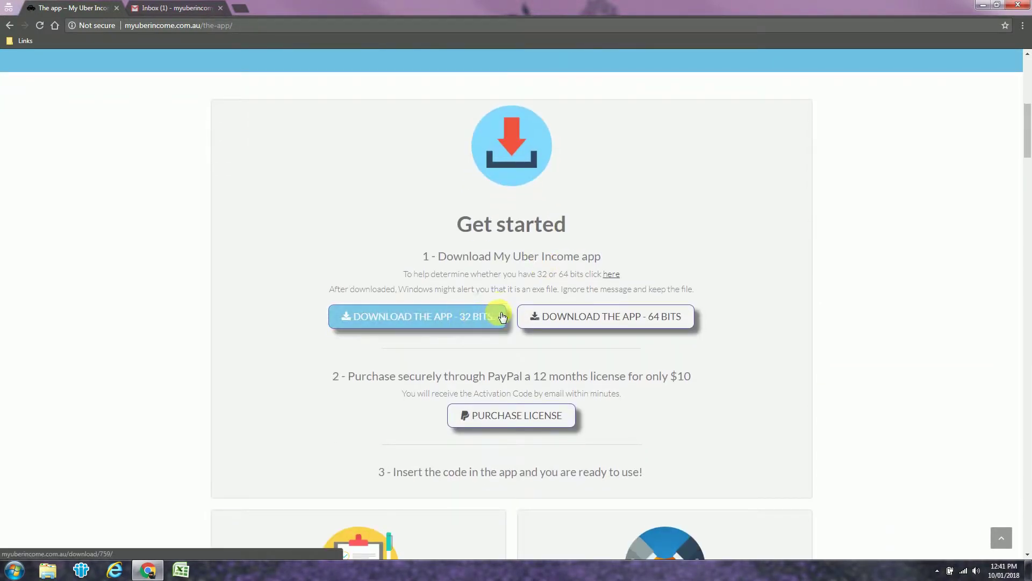
{"action": "left_click", "coordinate": [461, 321]}
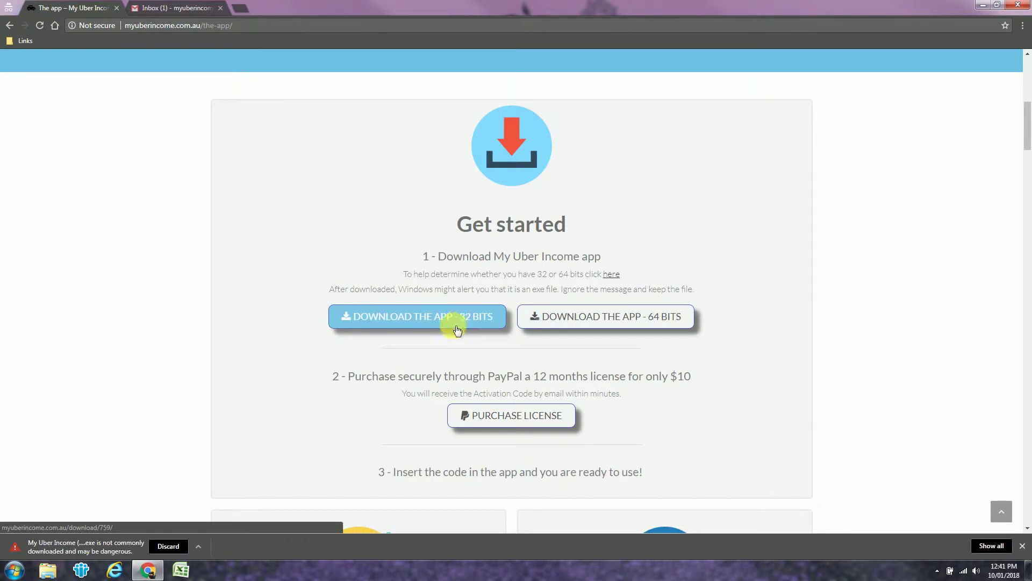
{"action": "left_click", "coordinate": [199, 547]}
{"action": "left_click", "coordinate": [211, 511]}
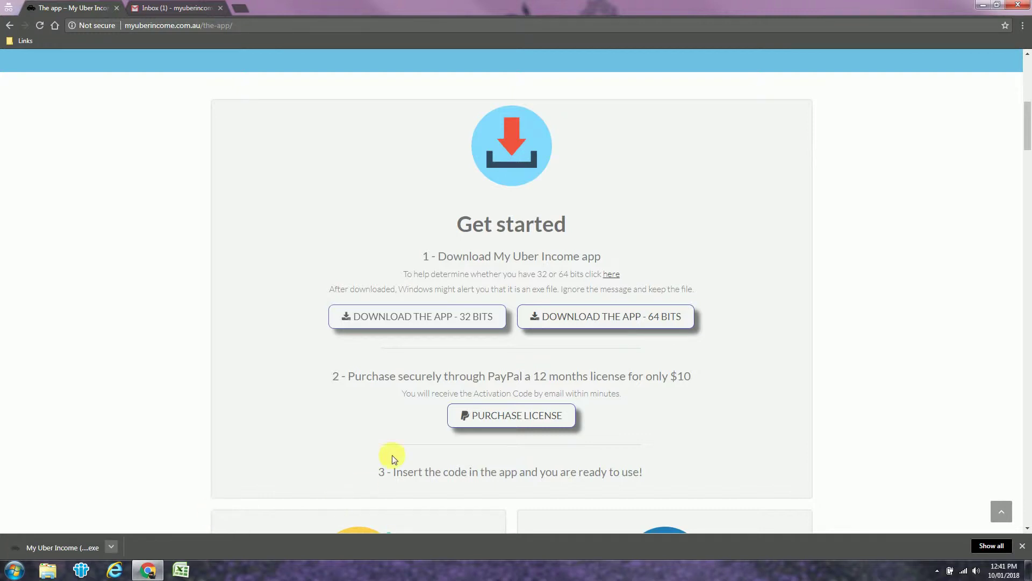
Add the 12 months license to the cart and view the cart's $10.00 total.
{"action": "left_click", "coordinate": [518, 419]}
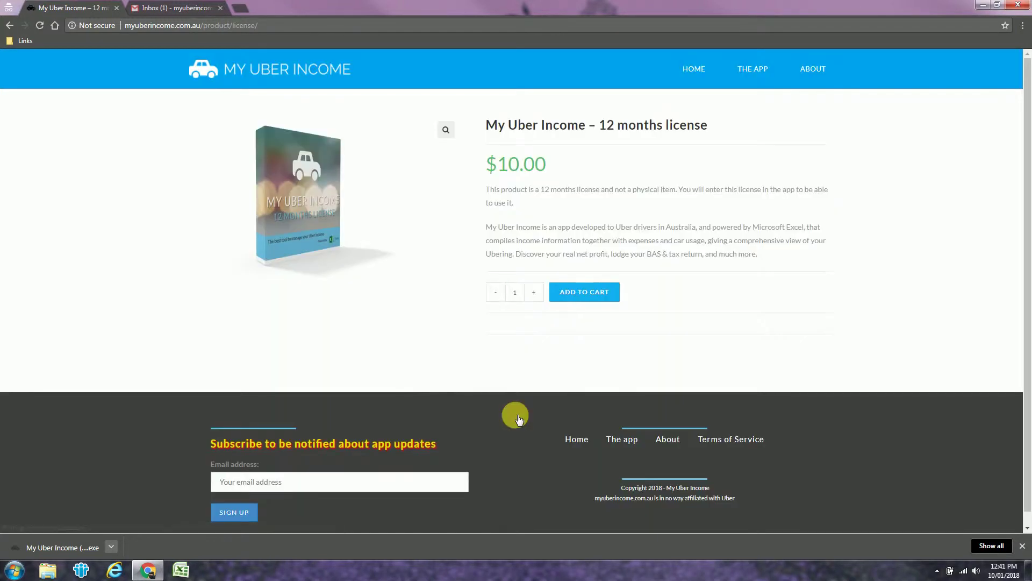
{"action": "left_click", "coordinate": [579, 297]}
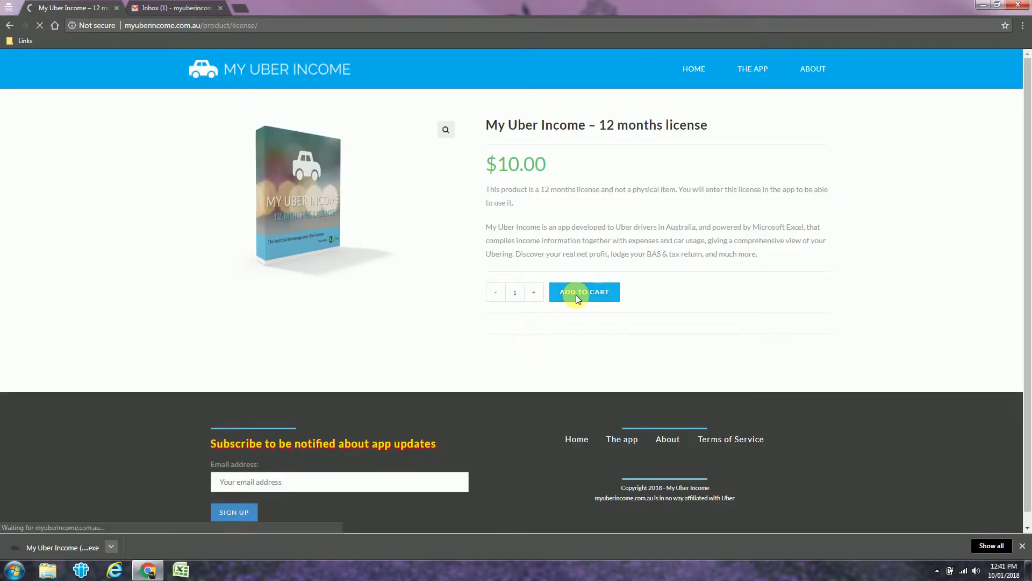
{"action": "left_click", "coordinate": [795, 129]}
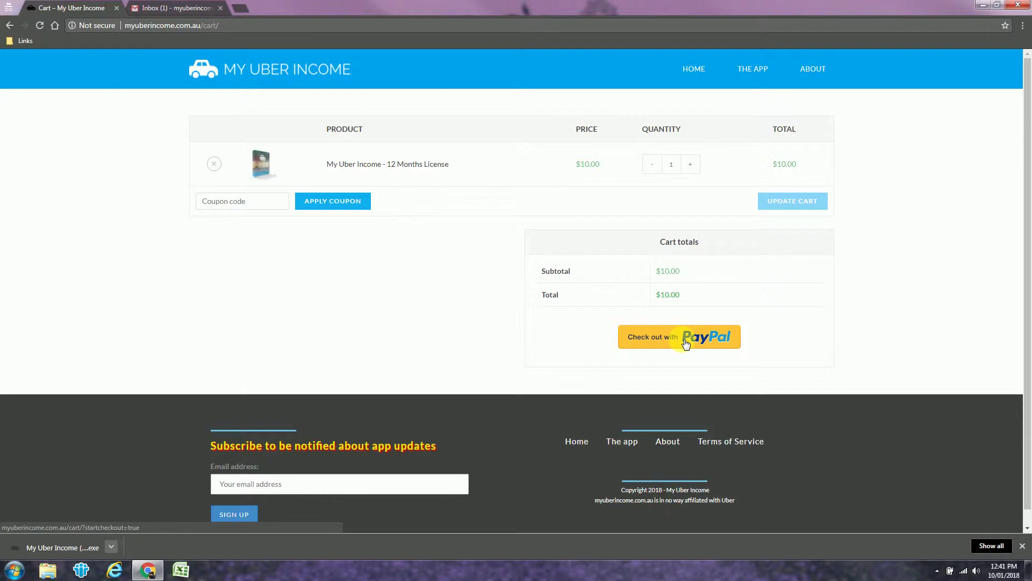
Copy the activation code from the order-complete email in Gmail.
{"action": "left_click", "coordinate": [184, 7]}
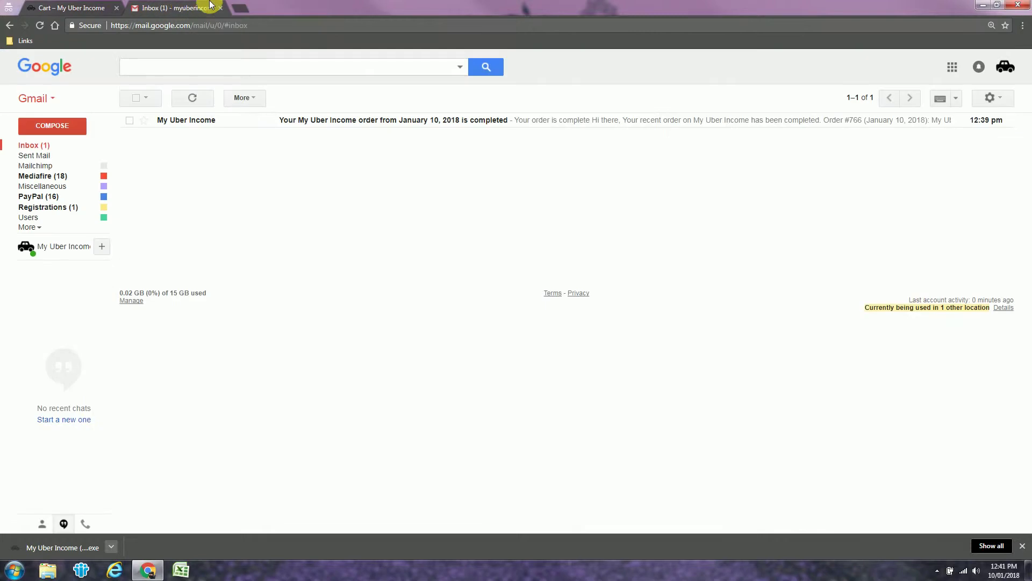
{"action": "left_click", "coordinate": [435, 124]}
{"action": "scroll", "coordinate": [457, 311], "scroll_direction": "down", "scroll_amount": 2}
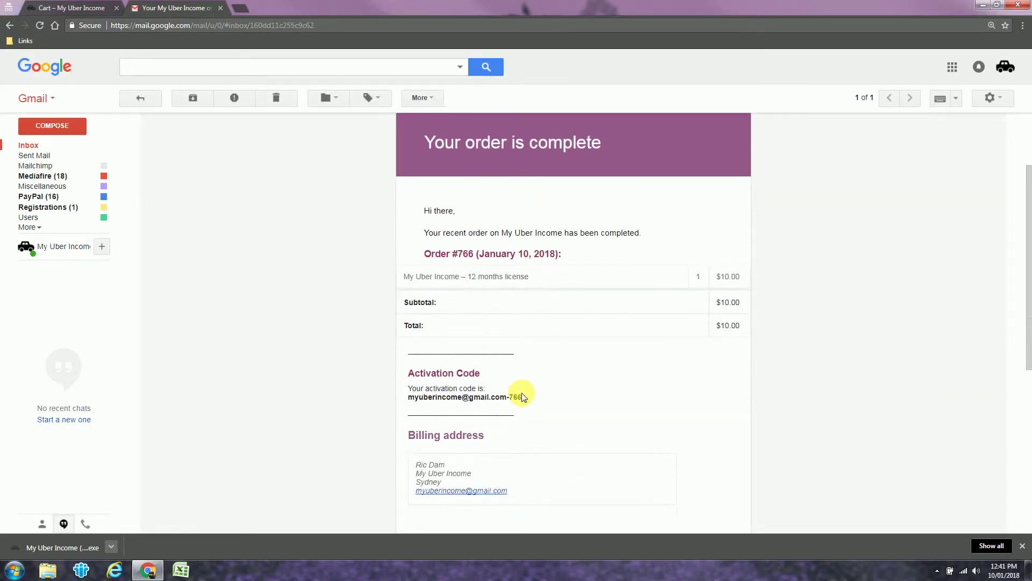
{"action": "left_click_drag", "start_coordinate": [524, 397], "coordinate": [407, 401]}
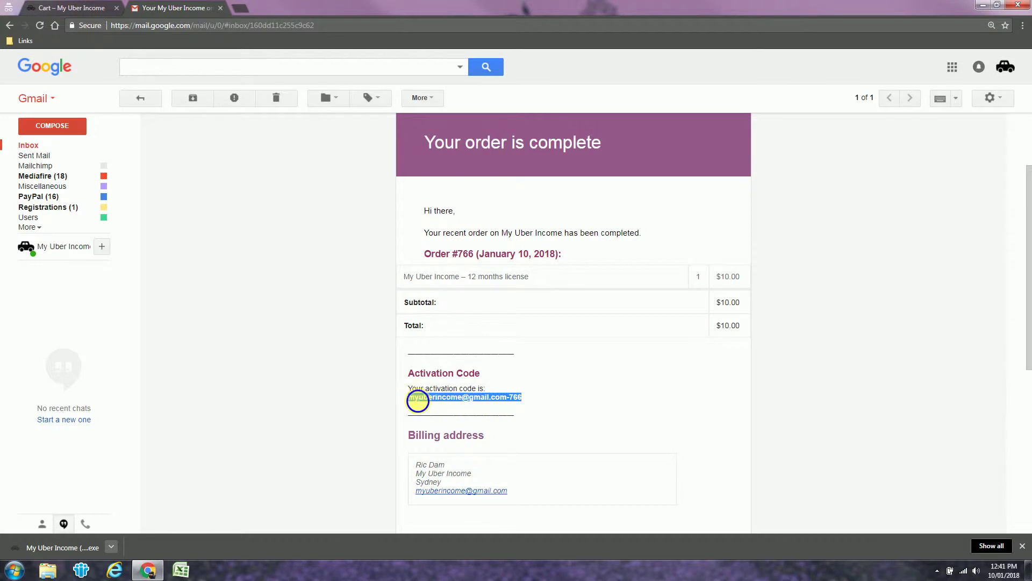
{"action": "right_click", "coordinate": [413, 398]}
{"action": "left_click", "coordinate": [433, 405]}
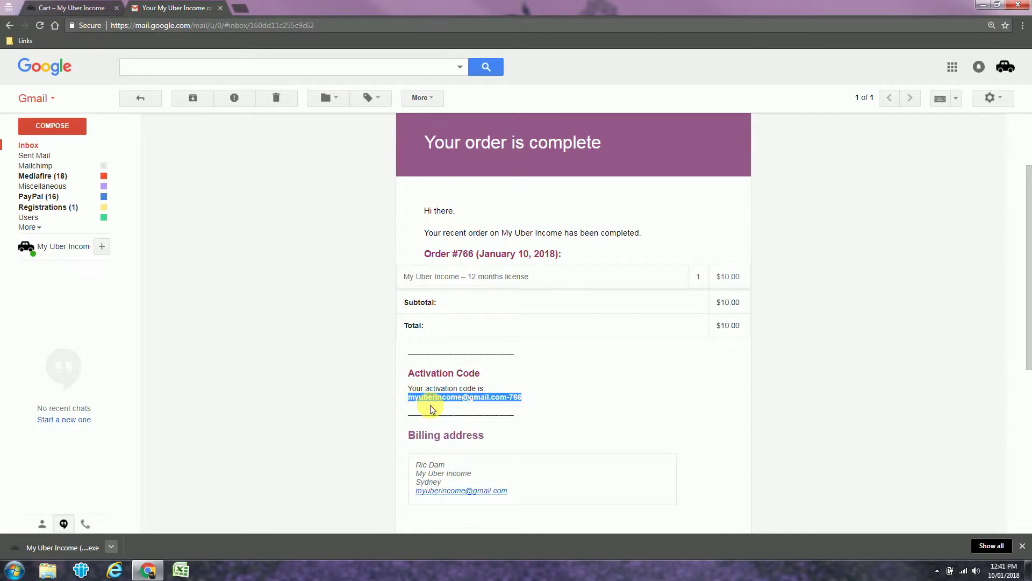
Run the downloaded installer, paste the activation code and activate My Uber Income.
{"action": "left_click", "coordinate": [73, 546]}
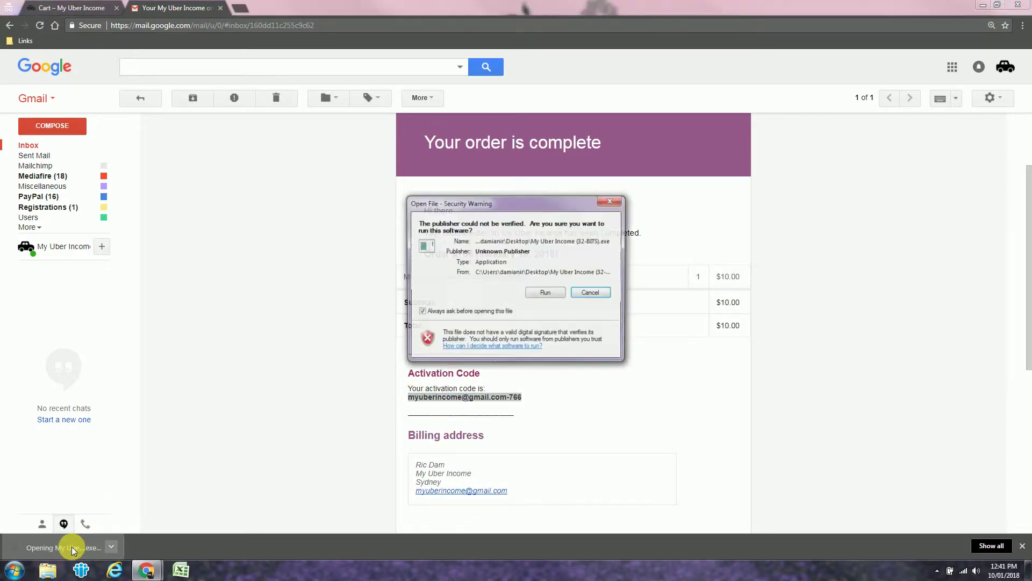
{"action": "left_click", "coordinate": [546, 293]}
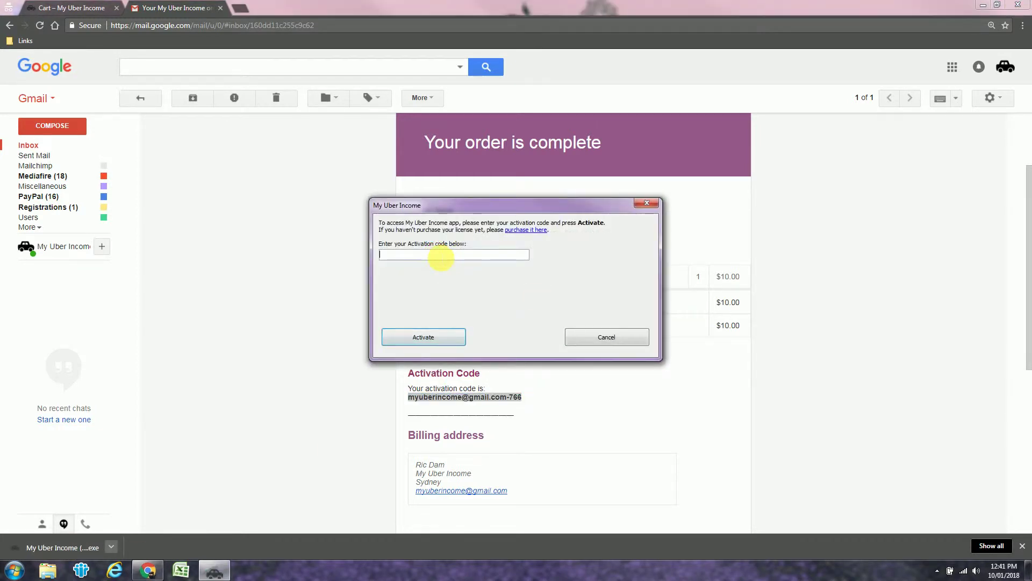
{"action": "right_click", "coordinate": [445, 257]}
{"action": "left_click", "coordinate": [469, 300]}
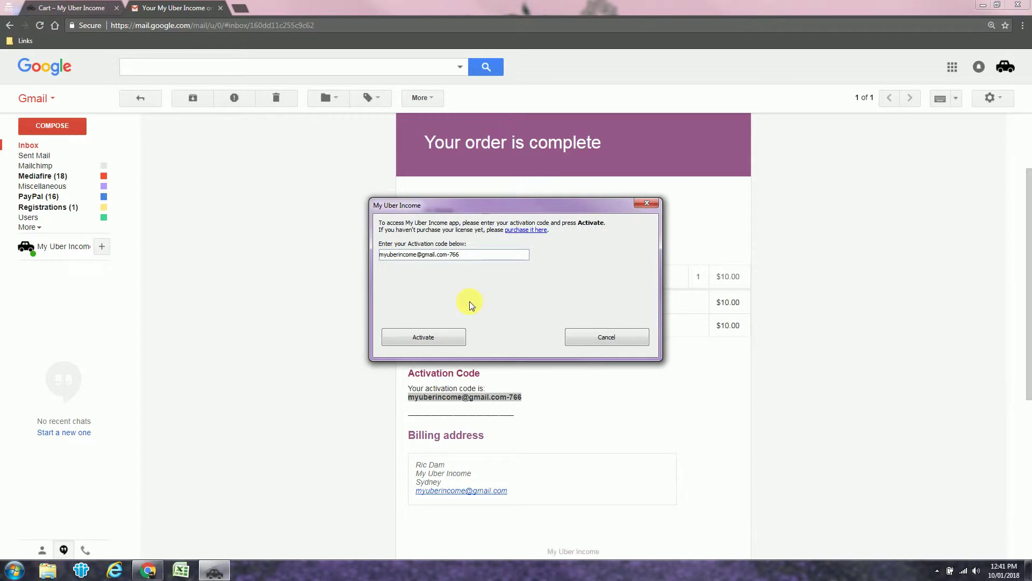
{"action": "left_click", "coordinate": [428, 341]}
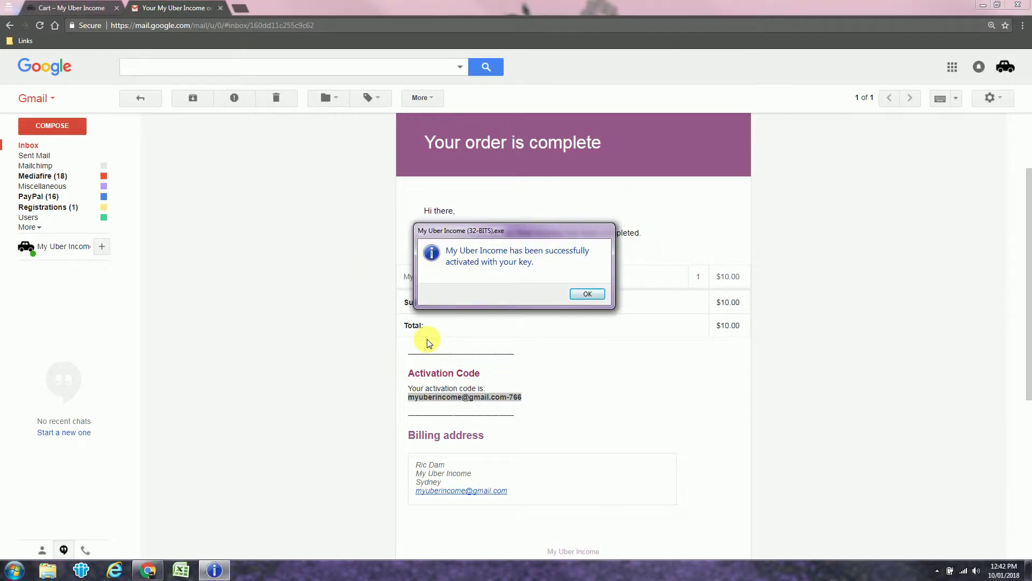
{"action": "left_click", "coordinate": [595, 298]}
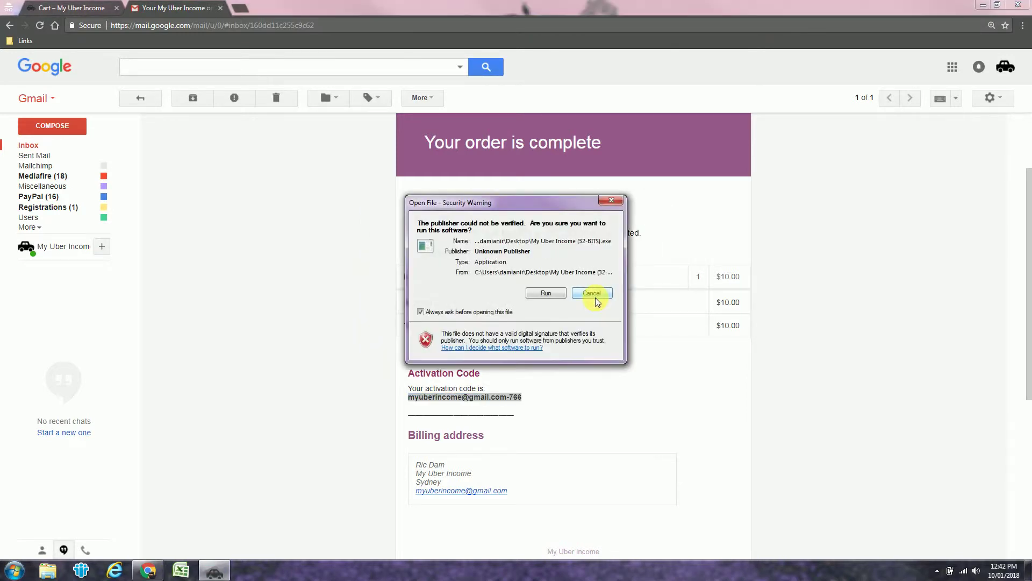
{"action": "left_click", "coordinate": [554, 293]}
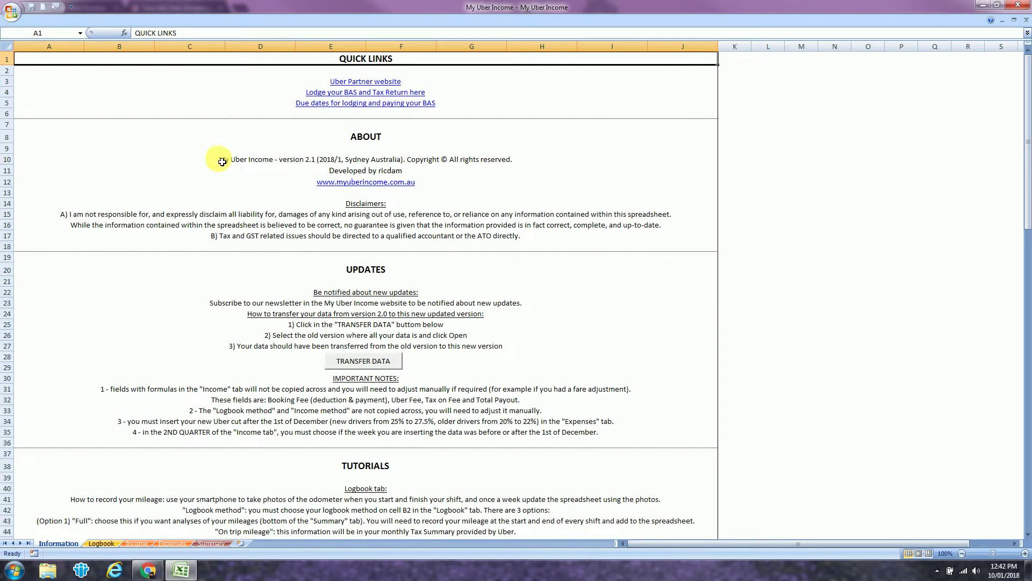
Look through the Logbook, Income, Expenses and Summary sheets, then close Excel without saving.
{"action": "left_click", "coordinate": [102, 543]}
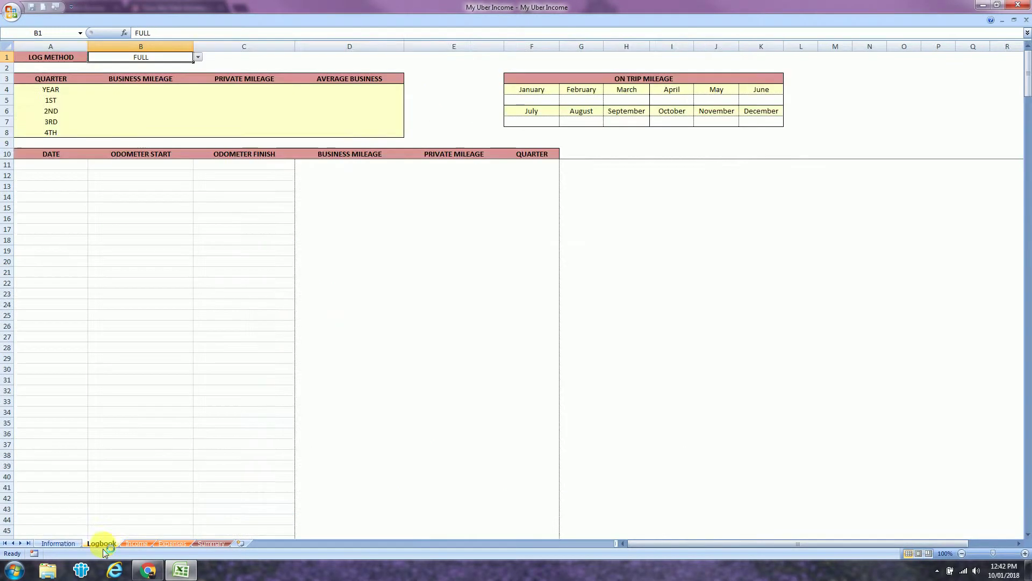
{"action": "left_click", "coordinate": [137, 543]}
{"action": "left_click", "coordinate": [172, 543]}
{"action": "left_click", "coordinate": [211, 543]}
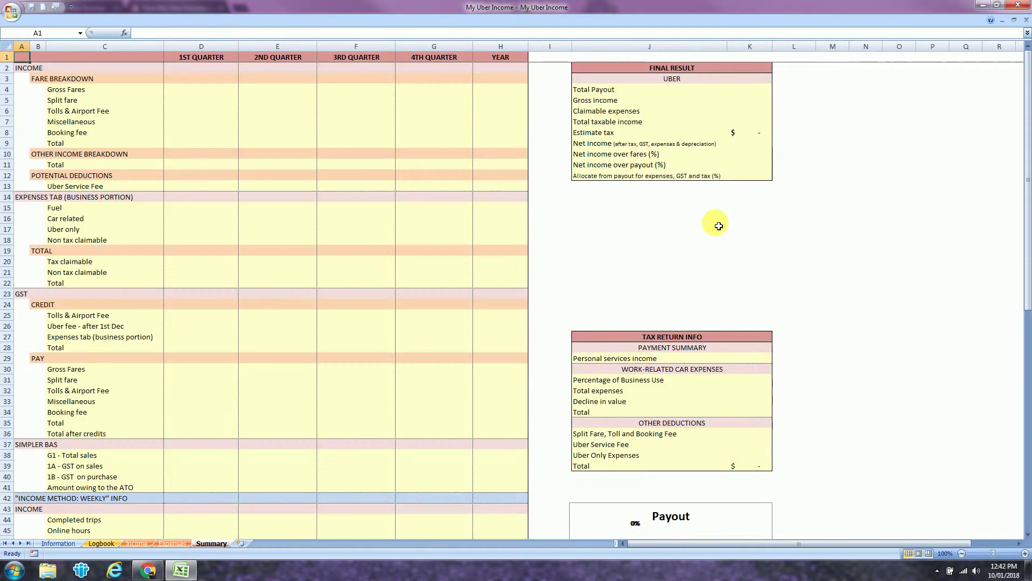
{"action": "left_click", "coordinate": [1018, 4]}
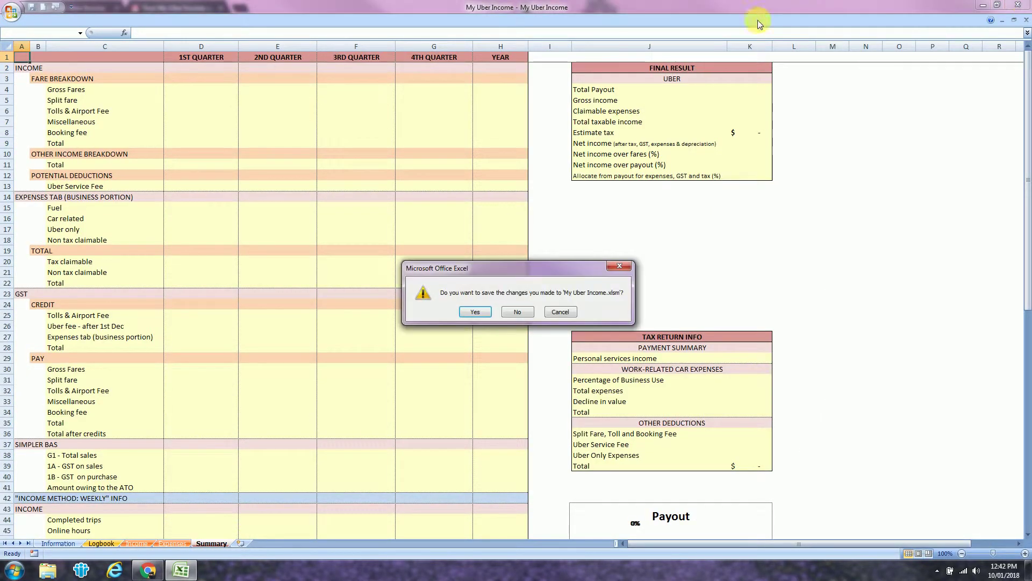
{"action": "left_click", "coordinate": [517, 312]}
Launch My Uber Income from the desktop and confirm running it.
{"action": "left_click", "coordinate": [982, 5]}
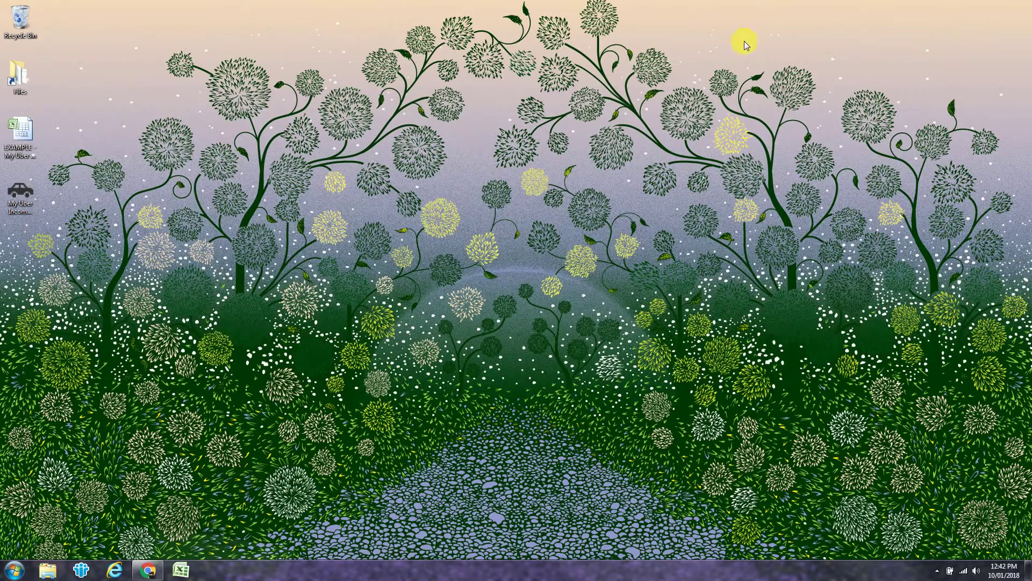
{"action": "double_click", "coordinate": [19, 206]}
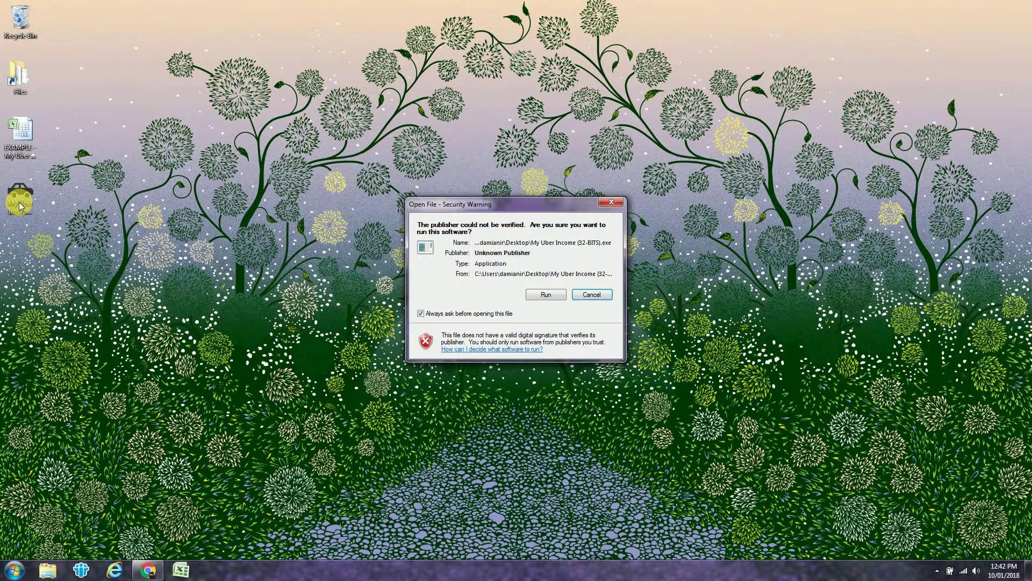
{"action": "left_click", "coordinate": [536, 298]}
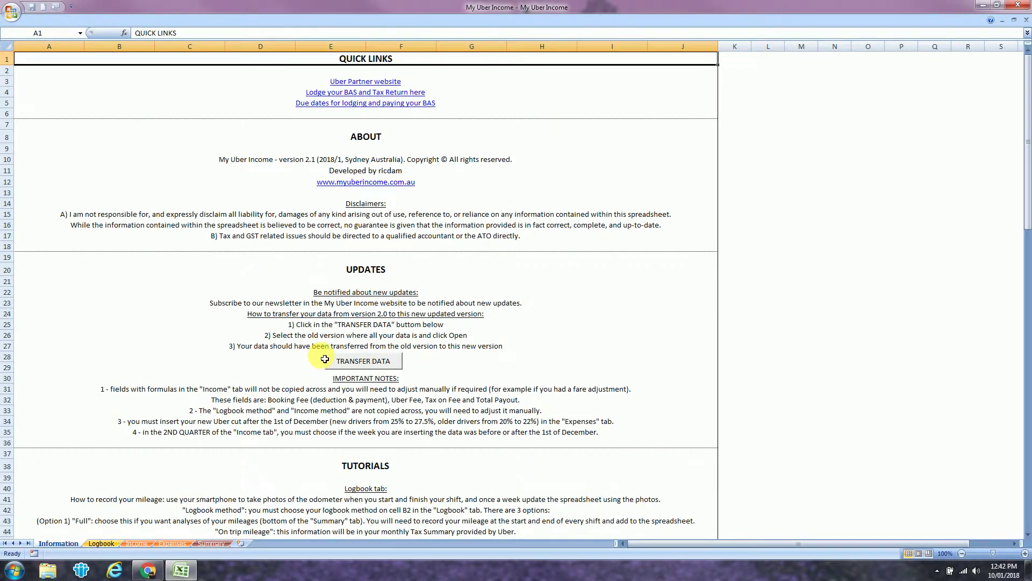
Transfer data from the EXAMPLE - My Uber Income workbook on the Desktop.
{"action": "left_click", "coordinate": [361, 362]}
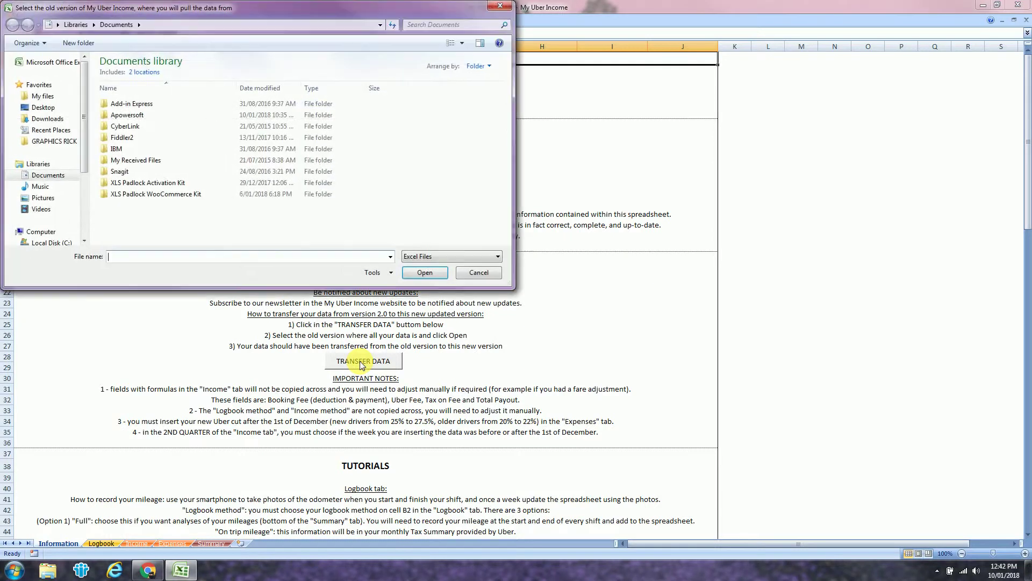
{"action": "left_click", "coordinate": [43, 107]}
{"action": "left_click", "coordinate": [308, 100]}
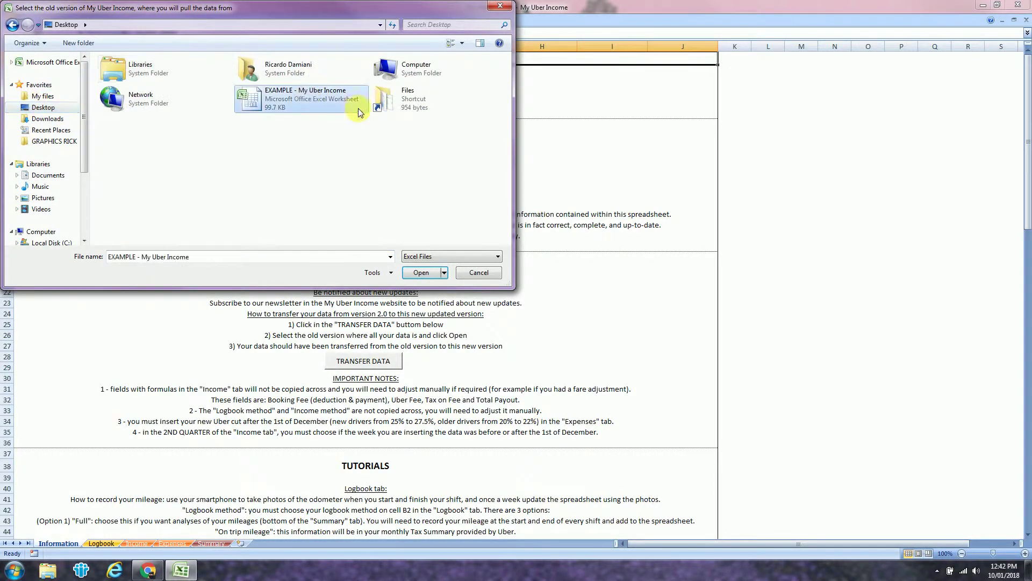
{"action": "left_click", "coordinate": [425, 272]}
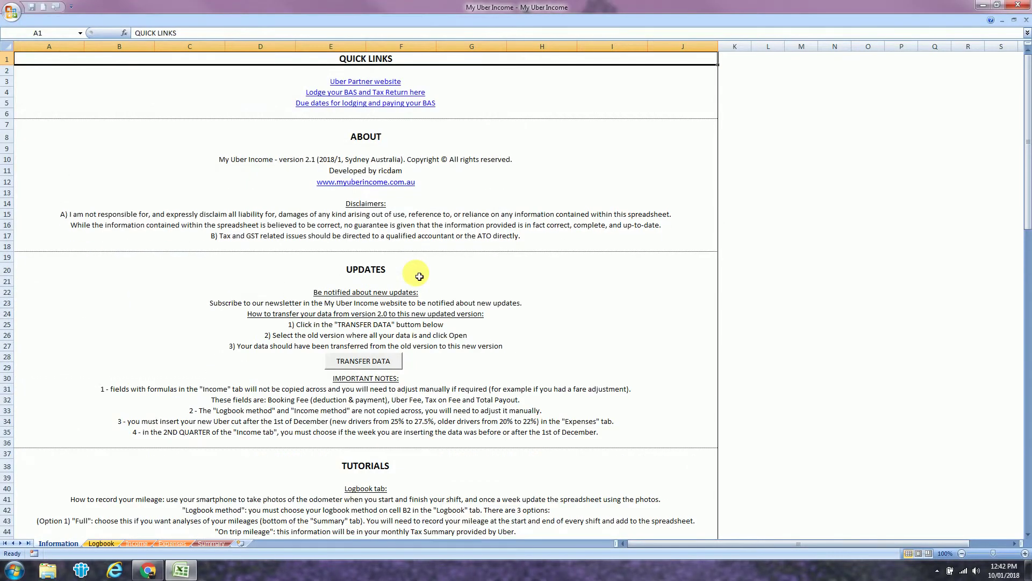
{"action": "left_click", "coordinate": [102, 543]}
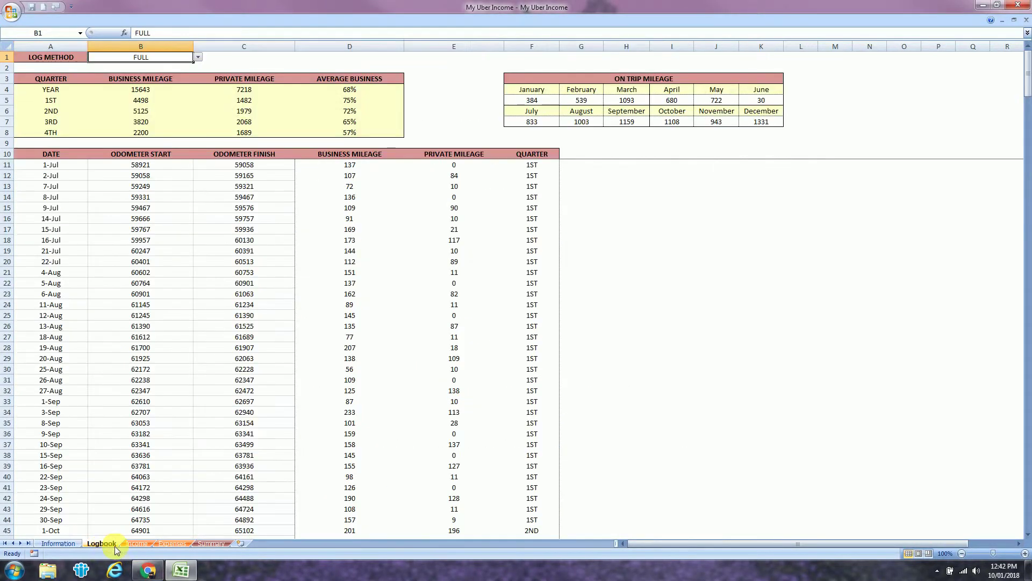
{"action": "left_click", "coordinate": [137, 544]}
{"action": "left_click", "coordinate": [176, 543]}
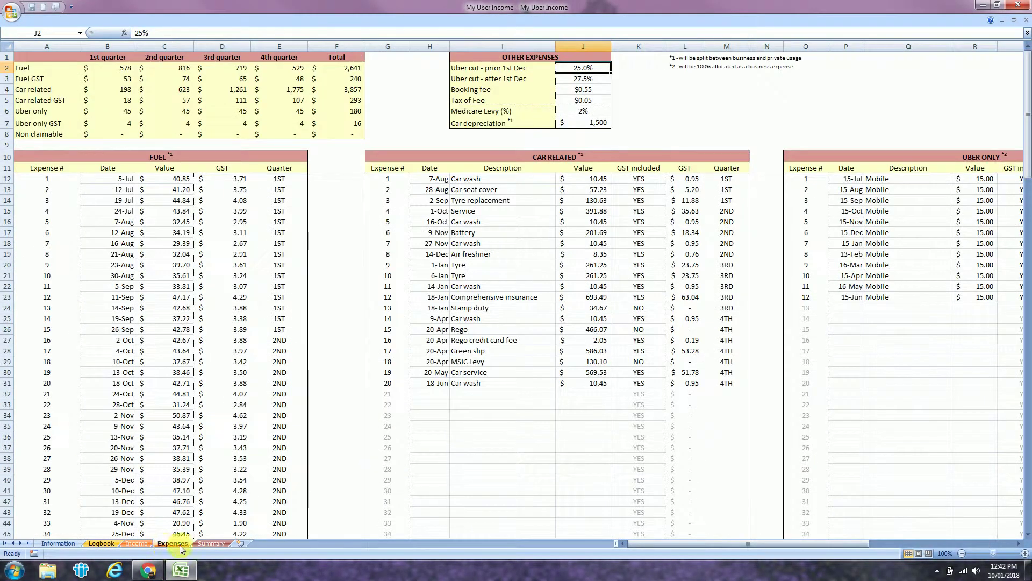
{"action": "left_click", "coordinate": [209, 544]}
{"action": "left_click", "coordinate": [68, 545]}
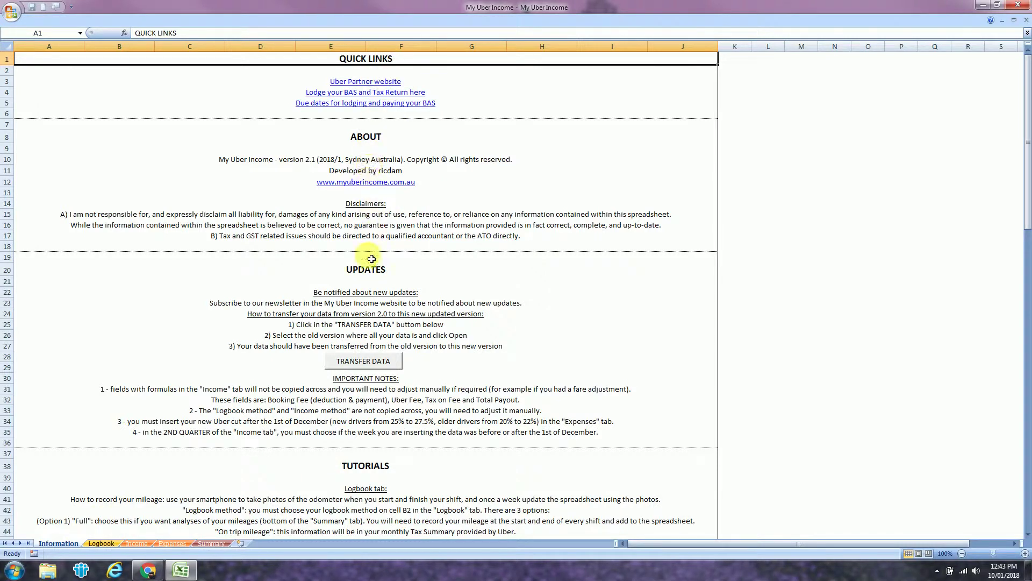
{"action": "scroll", "coordinate": [371, 259], "scroll_direction": "down", "scroll_amount": 11}
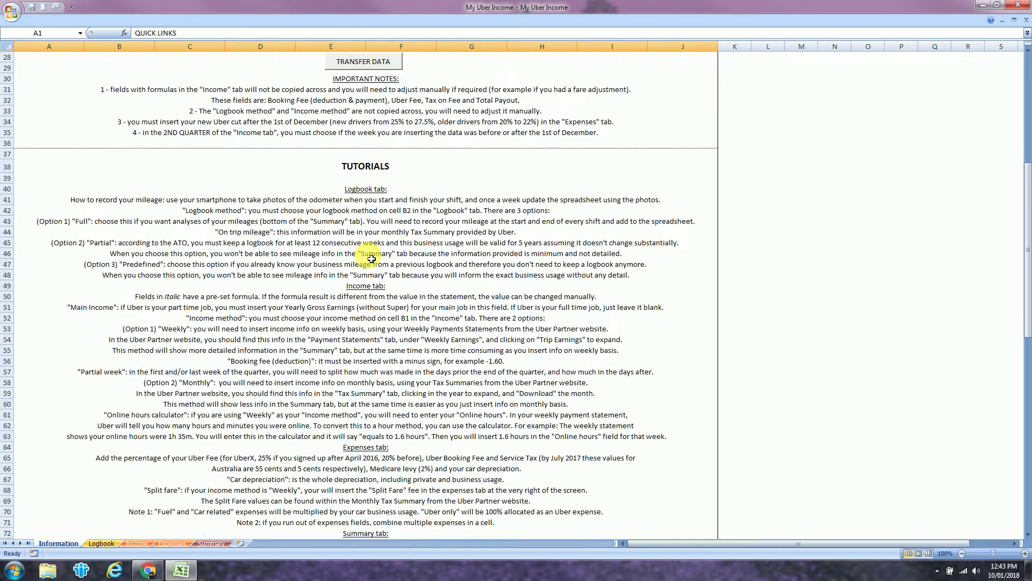
{"action": "scroll", "coordinate": [372, 259], "scroll_direction": "down", "scroll_amount": 13}
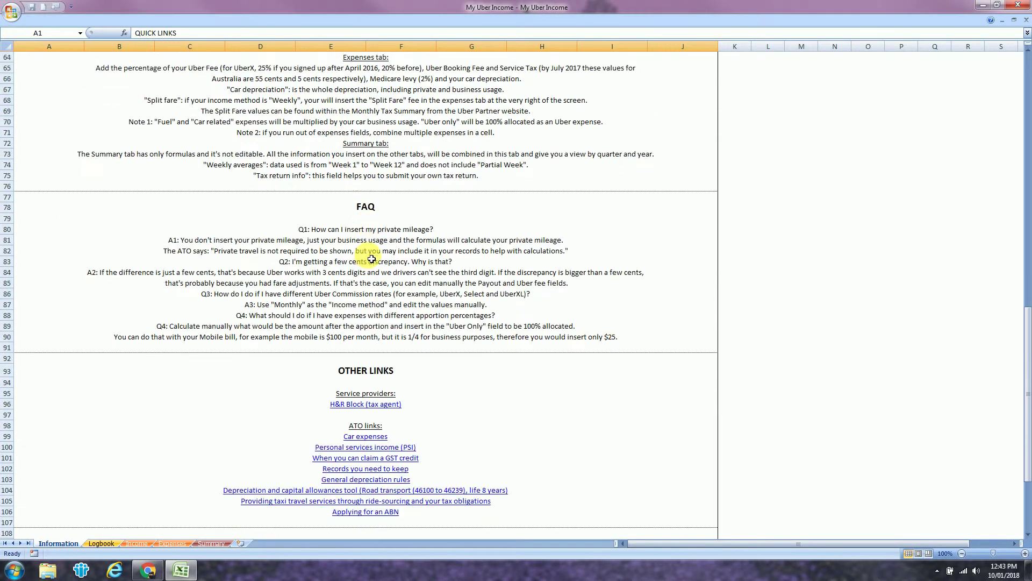
{"action": "scroll", "coordinate": [372, 258], "scroll_direction": "down", "scroll_amount": 4}
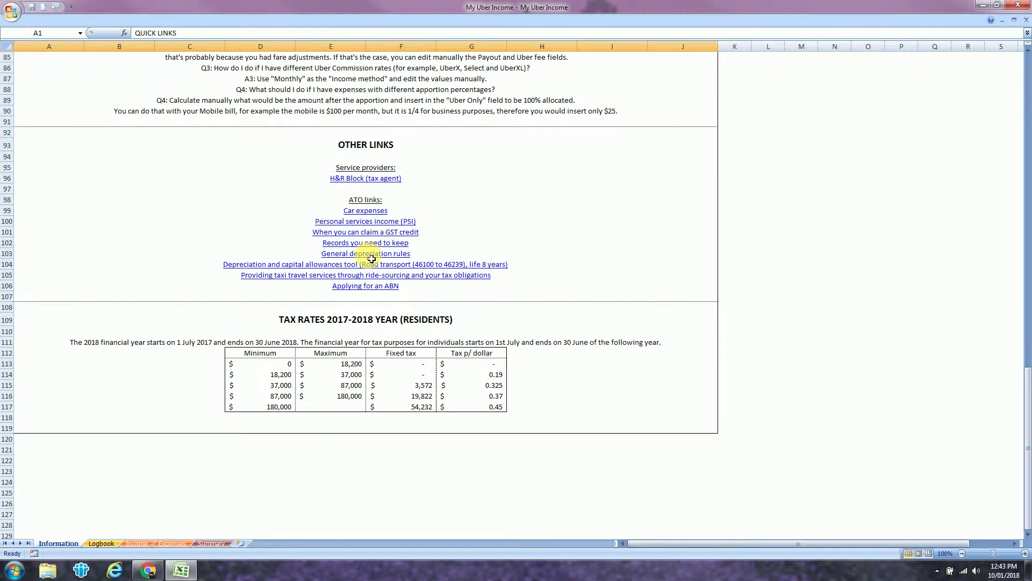
On the Logbook sheet, review the B1 log method options and keep FULL.
{"action": "left_click", "coordinate": [101, 543]}
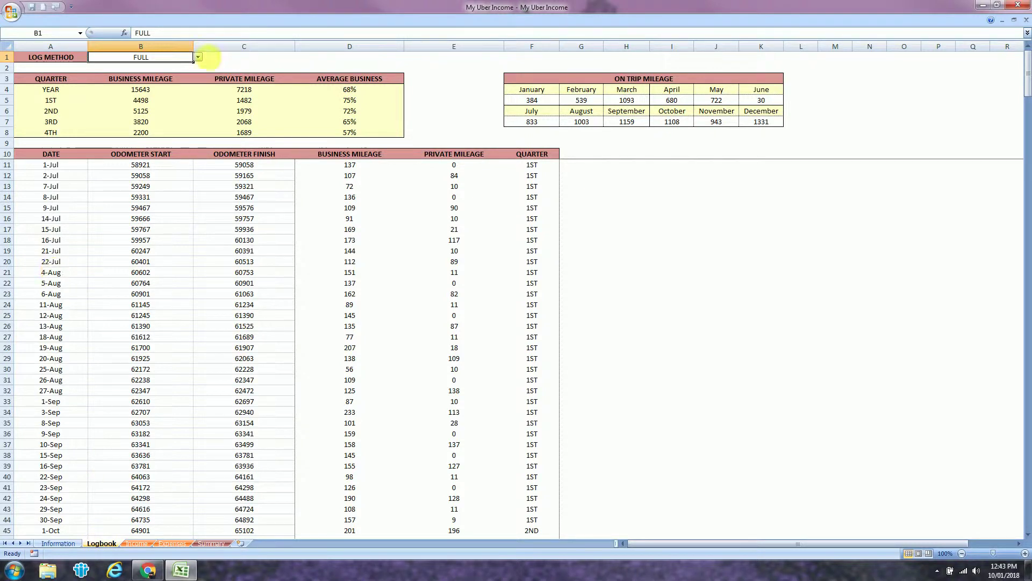
{"action": "left_click", "coordinate": [200, 58]}
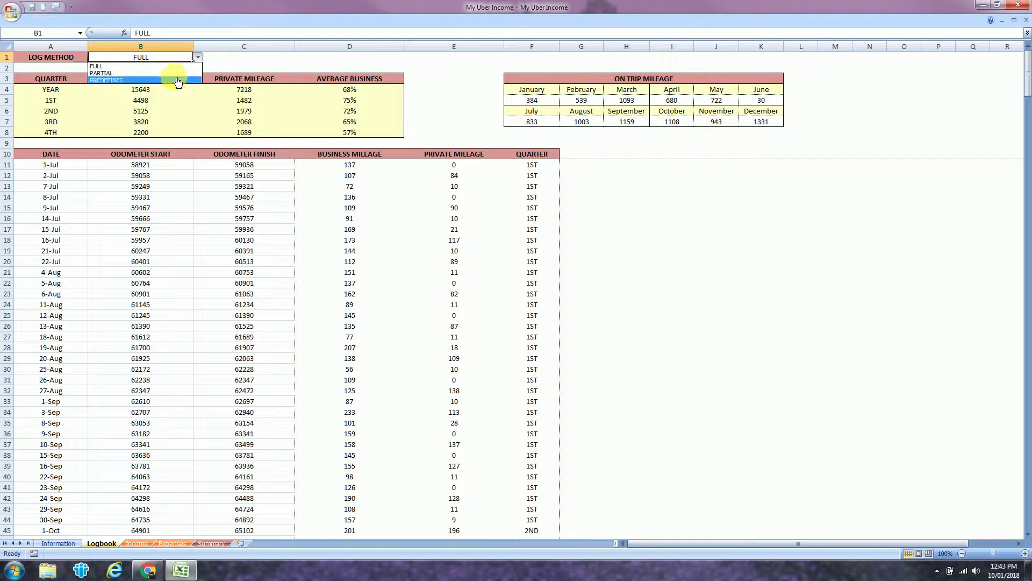
{"action": "left_click", "coordinate": [186, 67]}
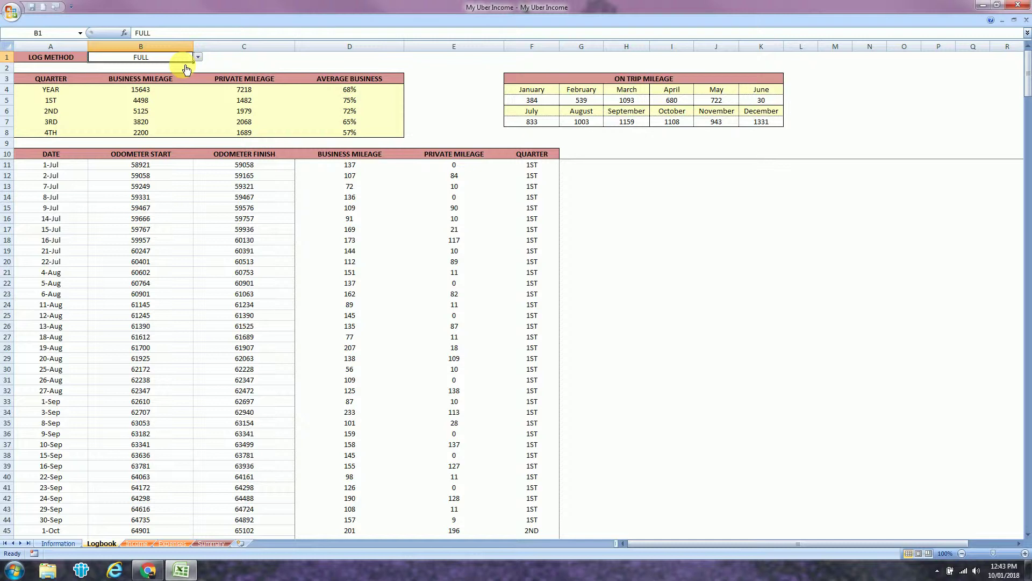
{"action": "left_click", "coordinate": [60, 168]}
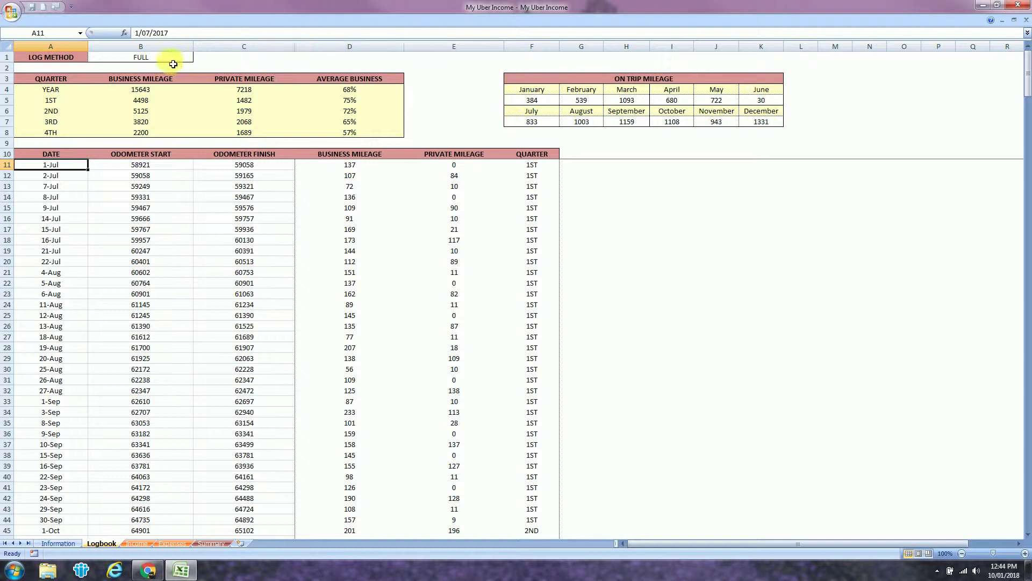
Change the Logbook's B1 log method from FULL to PARTIAL.
{"action": "left_click", "coordinate": [173, 60]}
{"action": "left_click", "coordinate": [198, 57]}
{"action": "left_click", "coordinate": [180, 73]}
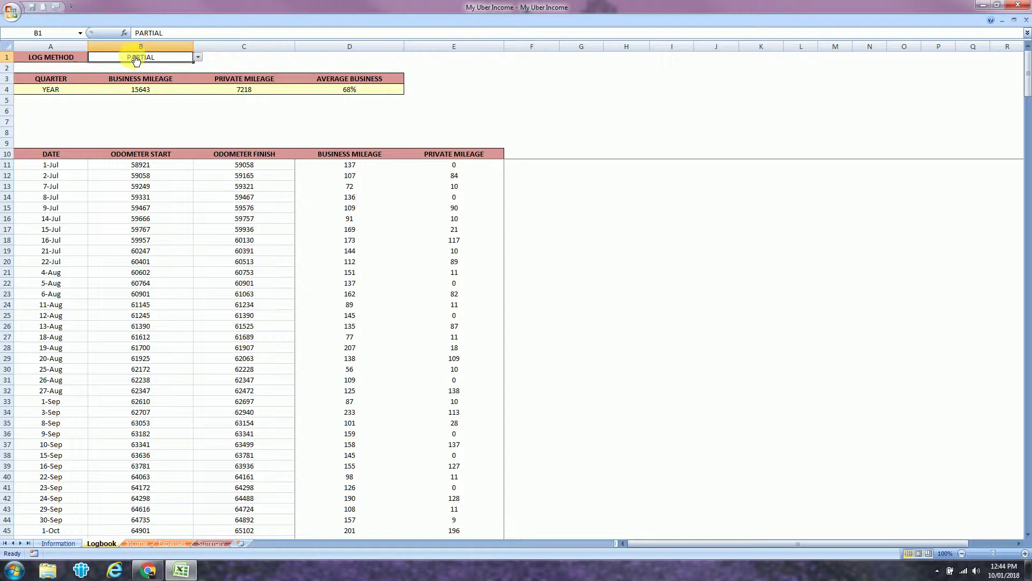
{"action": "left_click", "coordinate": [198, 58]}
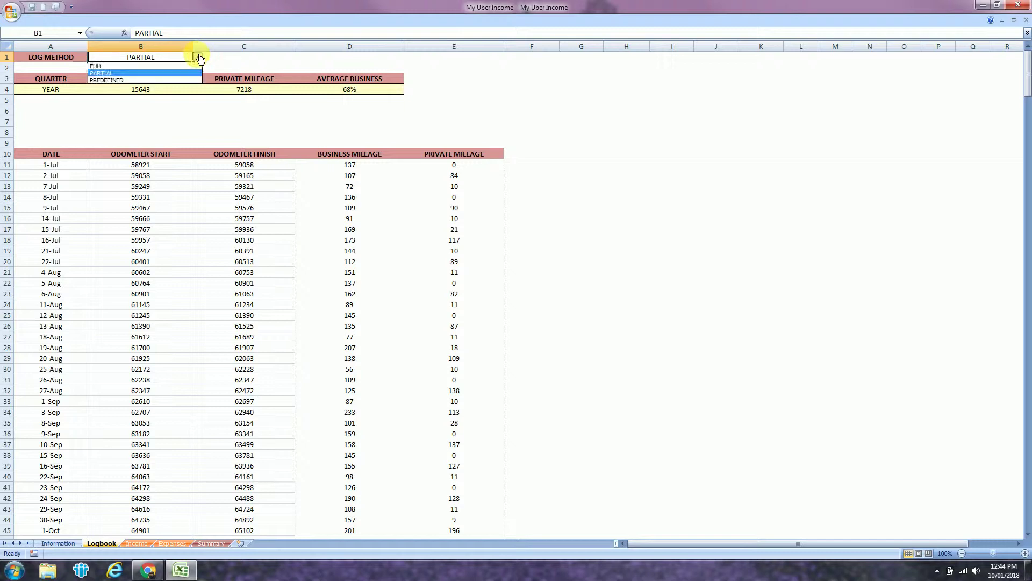
Set the log method to PREDEFINED with 70% business use in B2.
{"action": "left_click", "coordinate": [171, 81]}
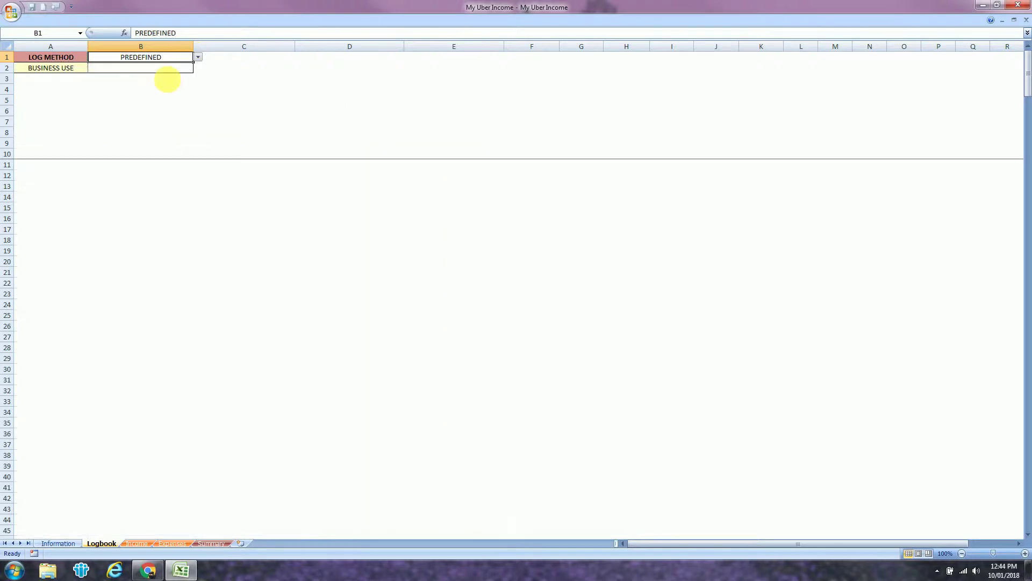
{"action": "left_click", "coordinate": [165, 70]}
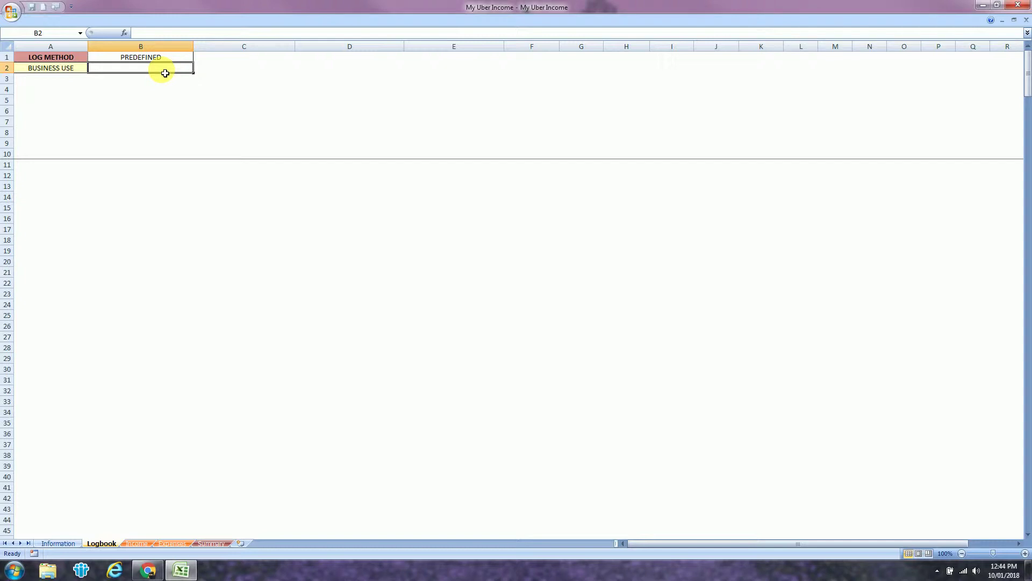
{"action": "type", "text": "70"}
{"action": "key", "text": "Return"}
Return the Logbook's B1 log method to FULL.
{"action": "left_click", "coordinate": [164, 69]}
{"action": "left_click", "coordinate": [186, 59]}
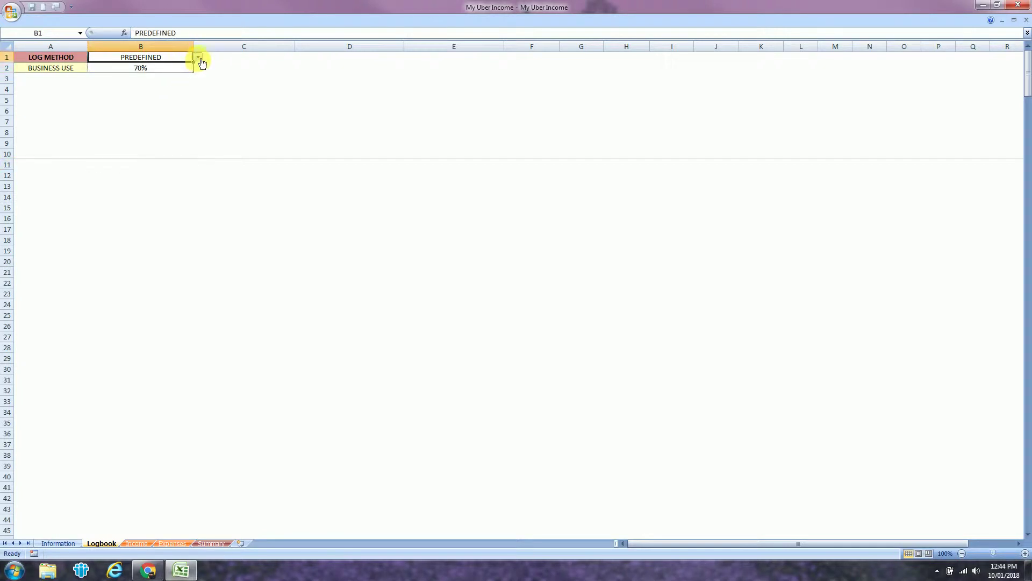
{"action": "left_click", "coordinate": [199, 59]}
{"action": "left_click", "coordinate": [184, 65]}
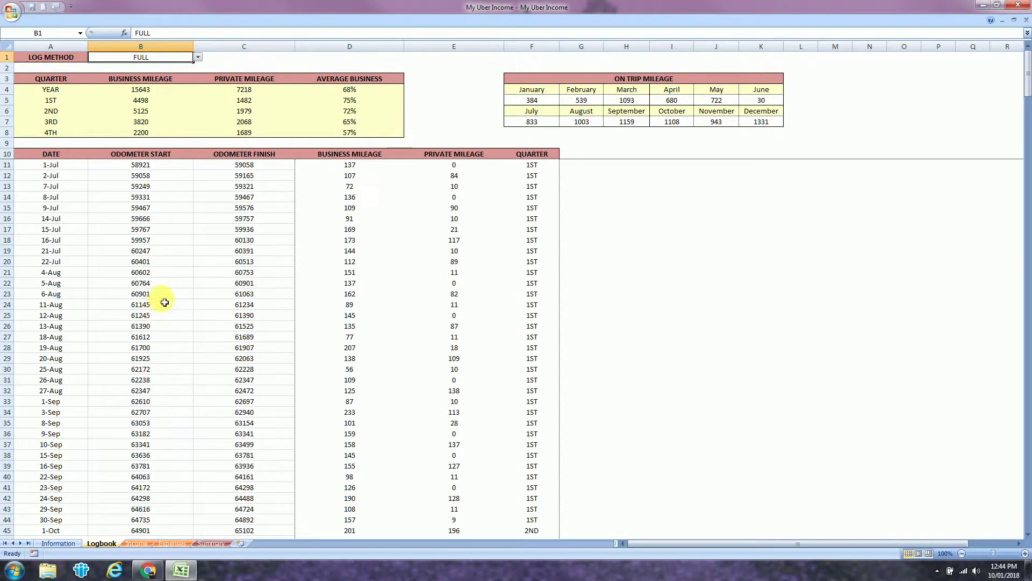
On the Income sheet, try MONTHLY, revert to WEEKLY, and check the $65,000 main income.
{"action": "left_click", "coordinate": [137, 544]}
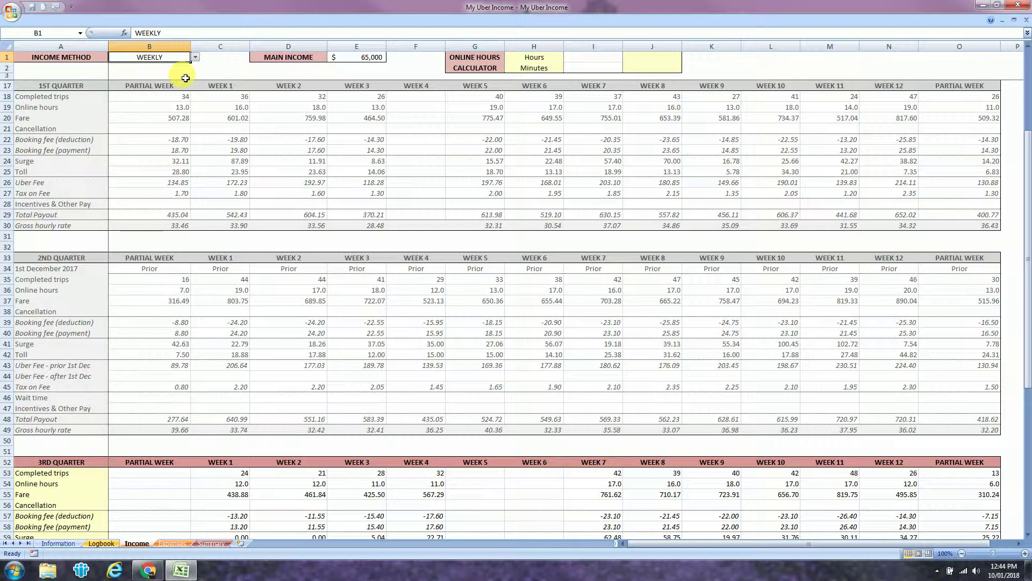
{"action": "left_click", "coordinate": [196, 57]}
{"action": "left_click", "coordinate": [190, 73]}
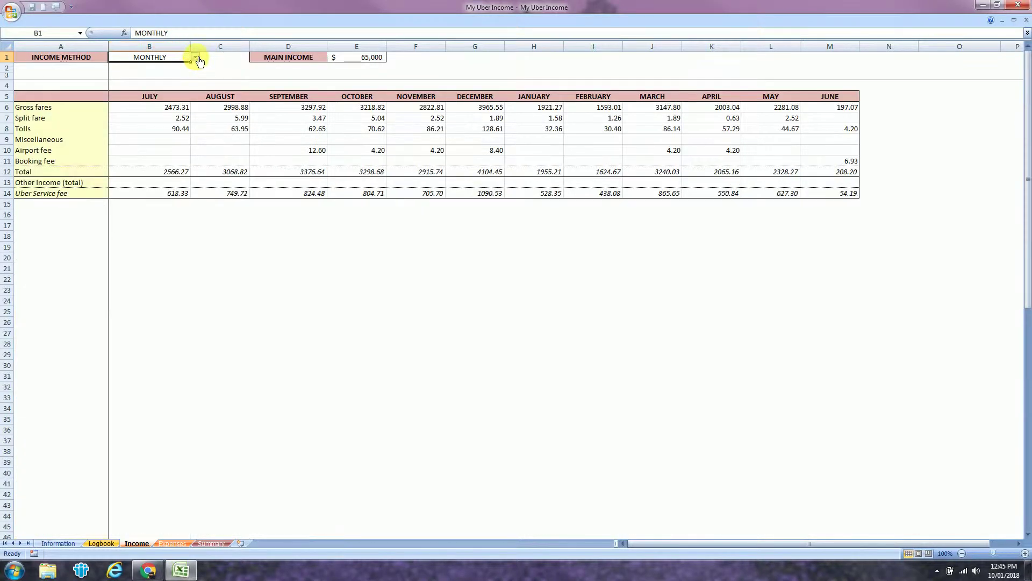
{"action": "left_click", "coordinate": [196, 57]}
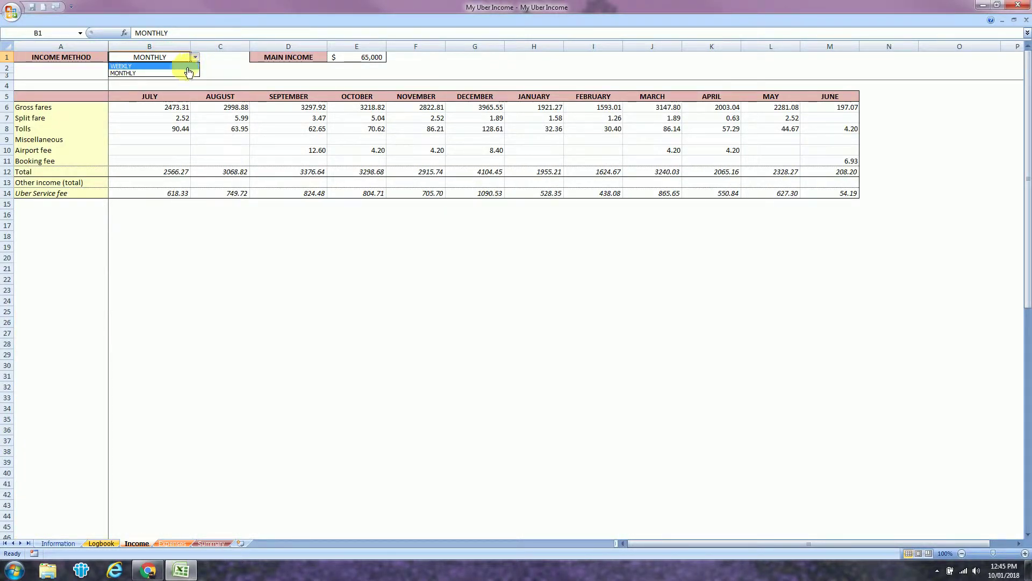
{"action": "left_click", "coordinate": [191, 66]}
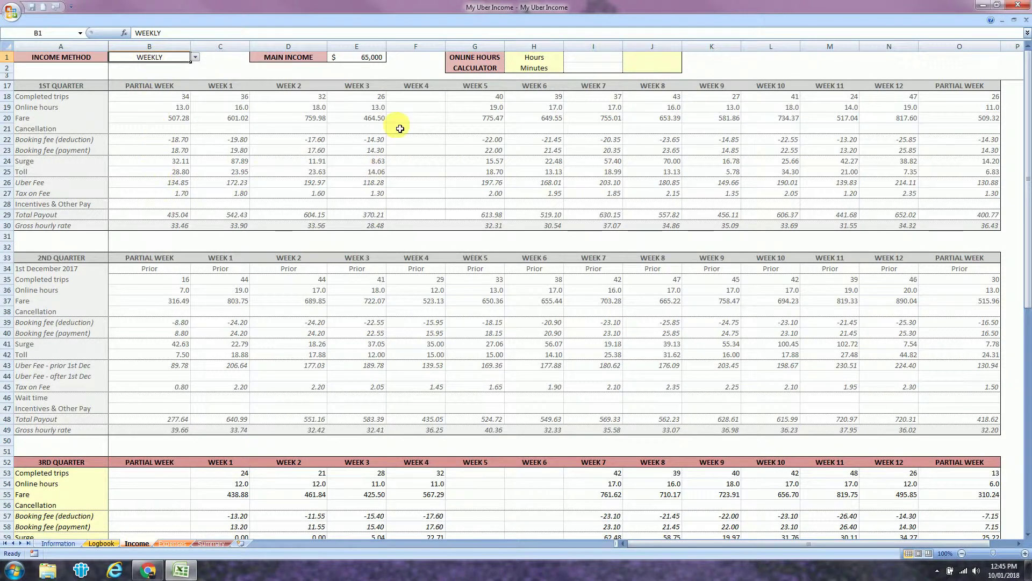
{"action": "left_click", "coordinate": [365, 62]}
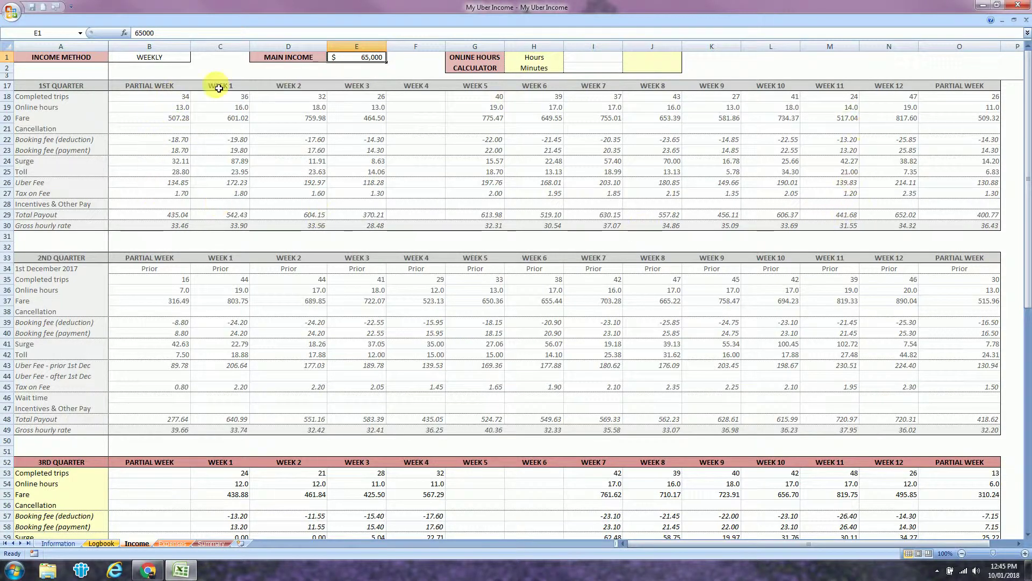
Follow the Uber Partner website link in A3 of the Information sheet.
{"action": "left_click", "coordinate": [58, 543]}
{"action": "scroll", "coordinate": [344, 418], "scroll_direction": "up", "scroll_amount": 12}
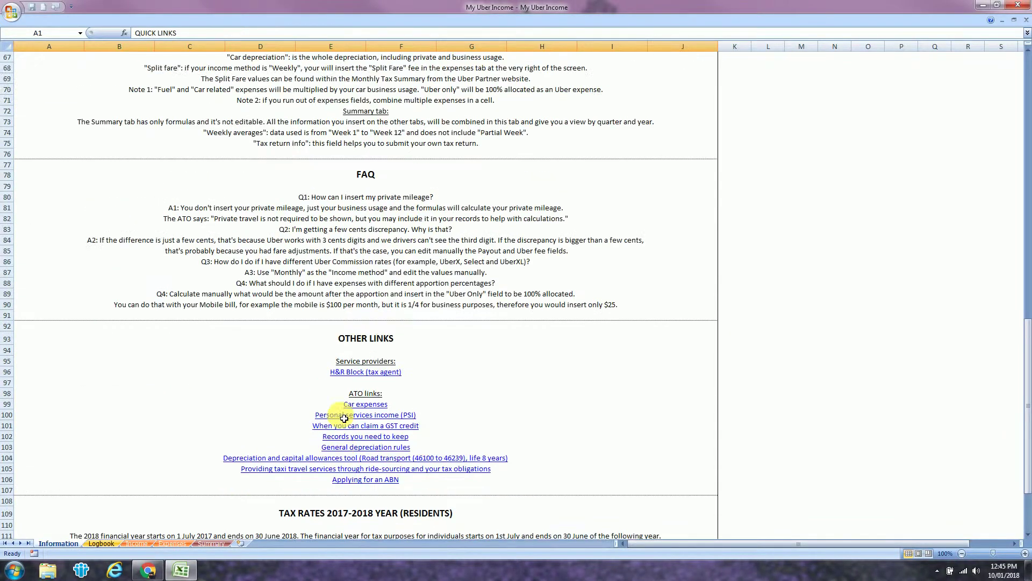
{"action": "scroll", "coordinate": [344, 419], "scroll_direction": "up", "scroll_amount": 16}
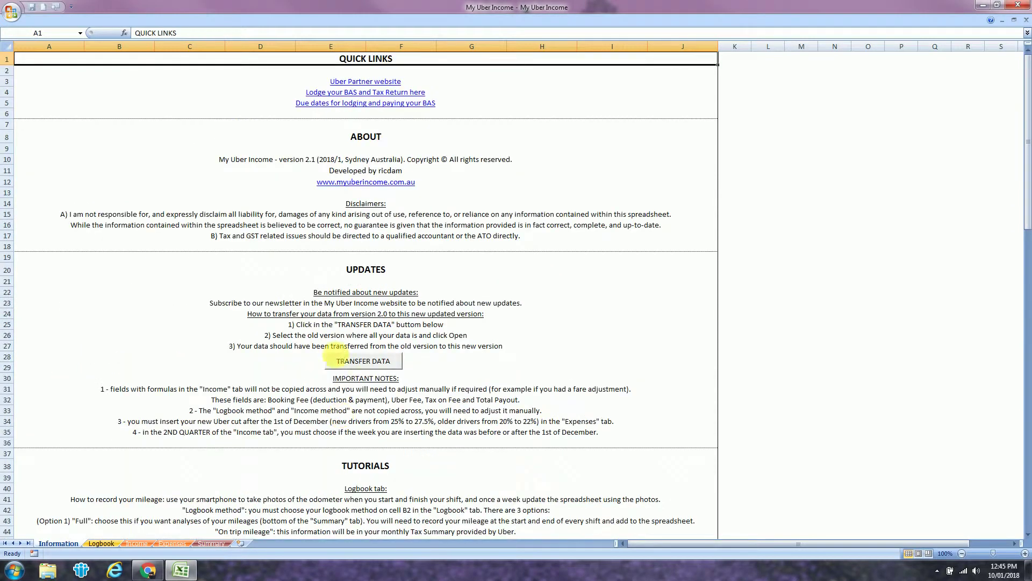
{"action": "left_click", "coordinate": [360, 85]}
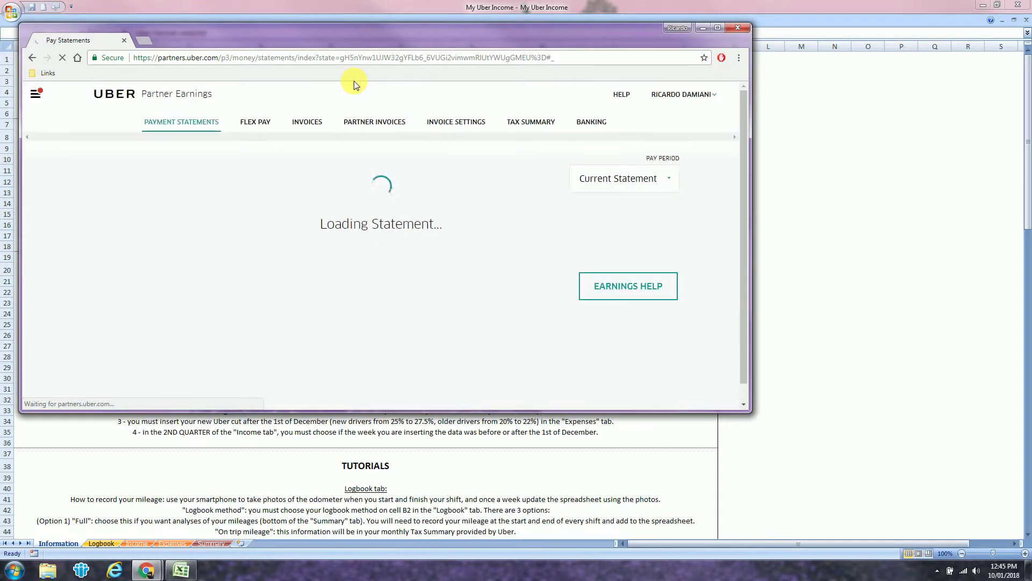
Load the Aug 8 – Dec 25 Uber statement, view its trip earnings breakdown (AU$108.22 payout), and return to Excel.
{"action": "double_click", "coordinate": [369, 42]}
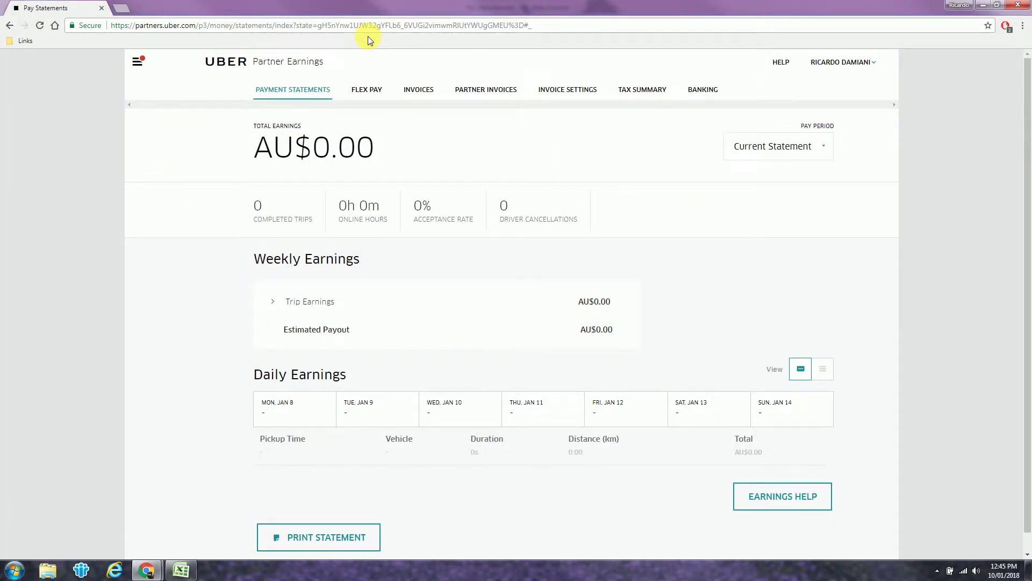
{"action": "left_click", "coordinate": [792, 148]}
{"action": "left_click", "coordinate": [780, 178]}
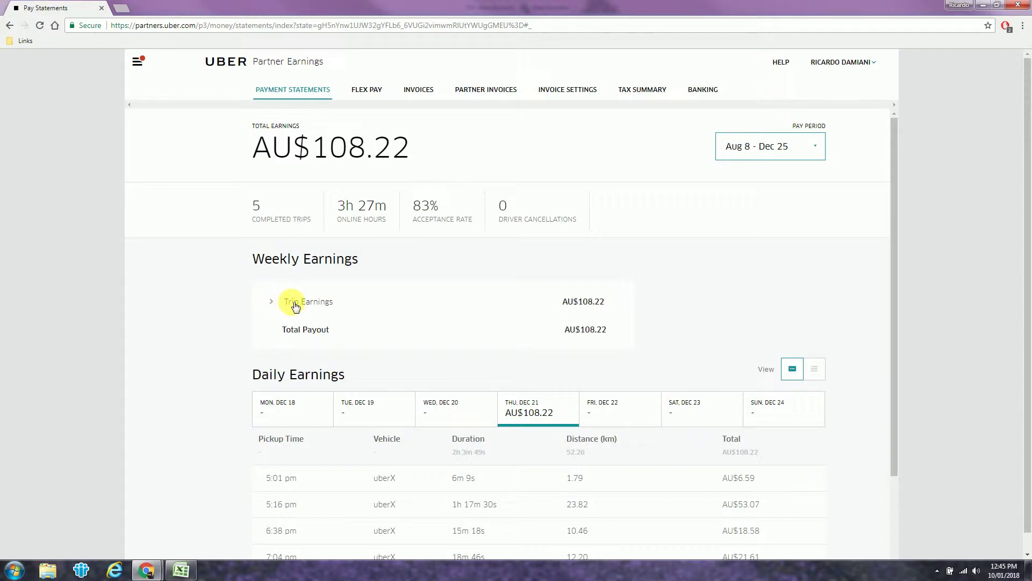
{"action": "left_click", "coordinate": [295, 307]}
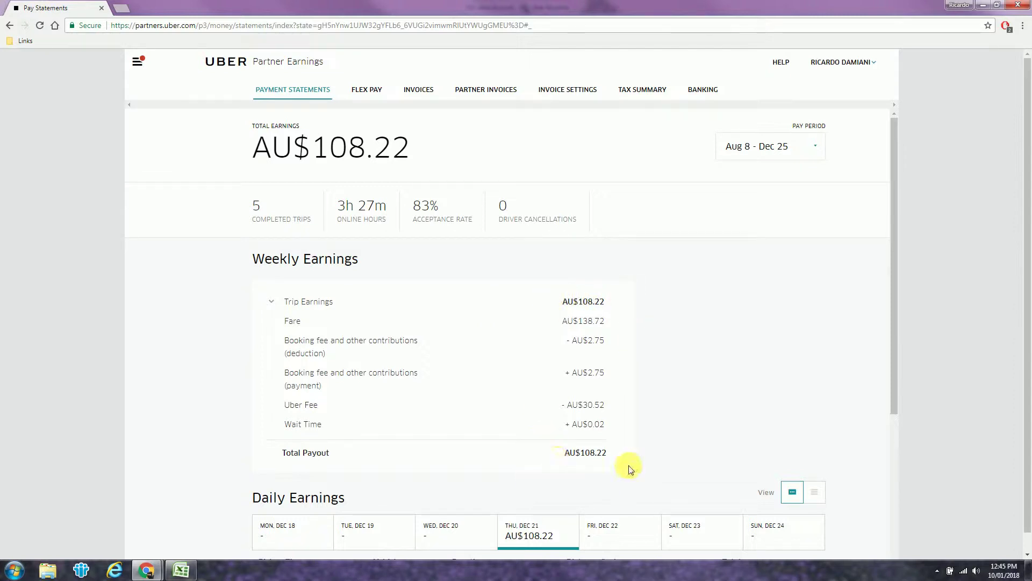
{"action": "key", "text": "alt+Tab"}
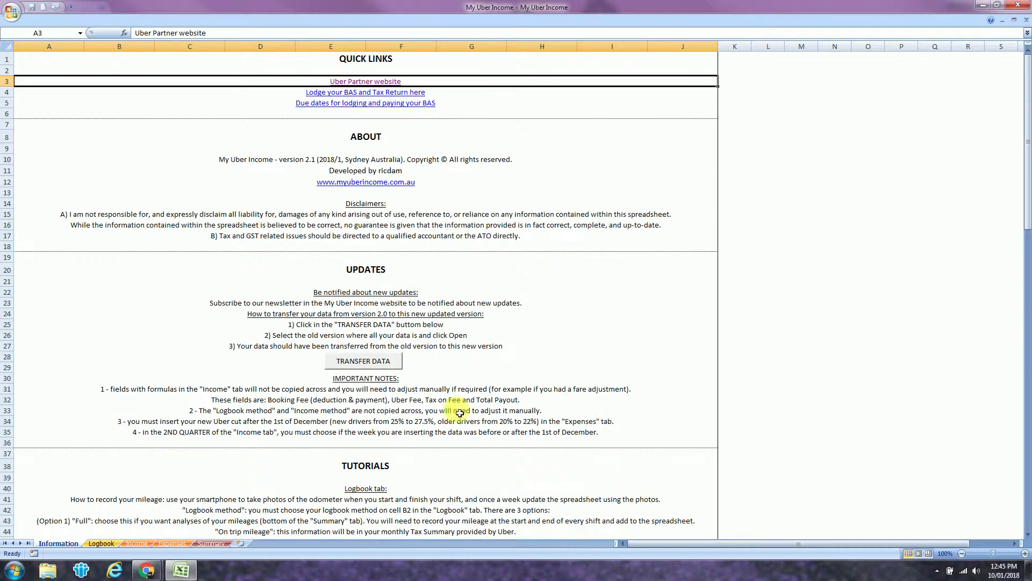
Find the empty WEEK 10 completed-trips cell on the Income sheet.
{"action": "left_click", "coordinate": [137, 543]}
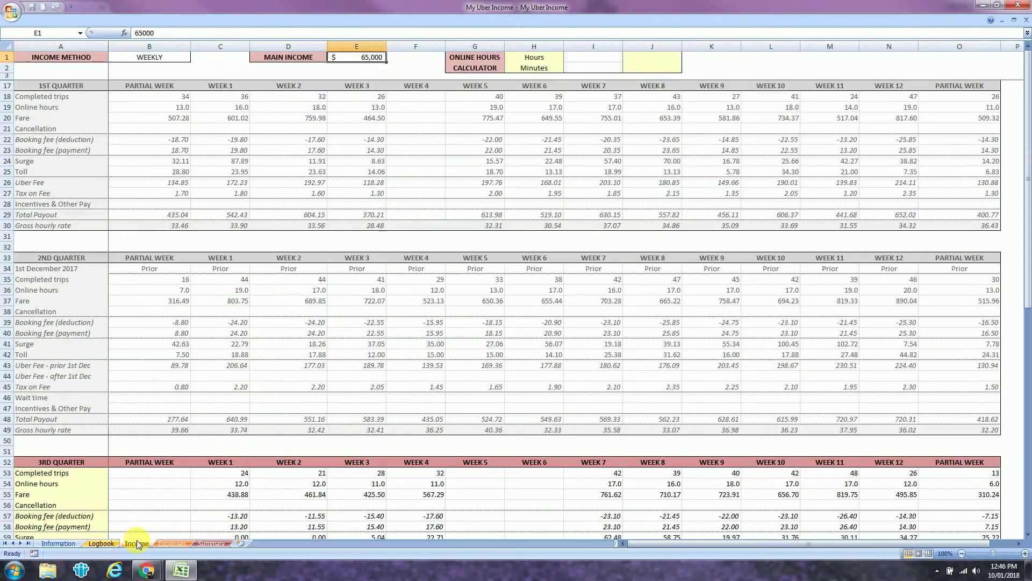
{"action": "scroll", "coordinate": [634, 268], "scroll_direction": "down", "scroll_amount": 8}
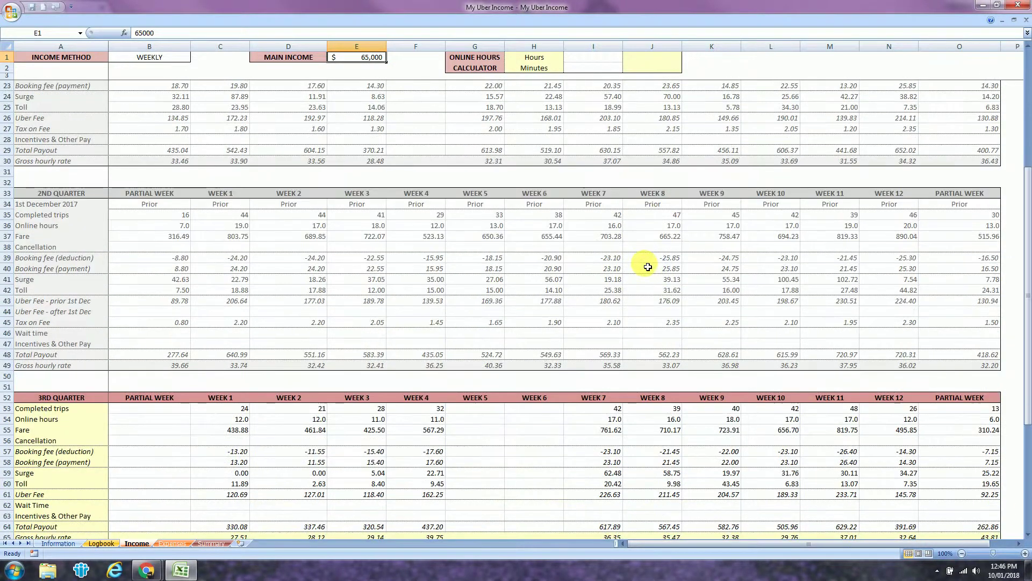
{"action": "scroll", "coordinate": [648, 267], "scroll_direction": "down", "scroll_amount": 3}
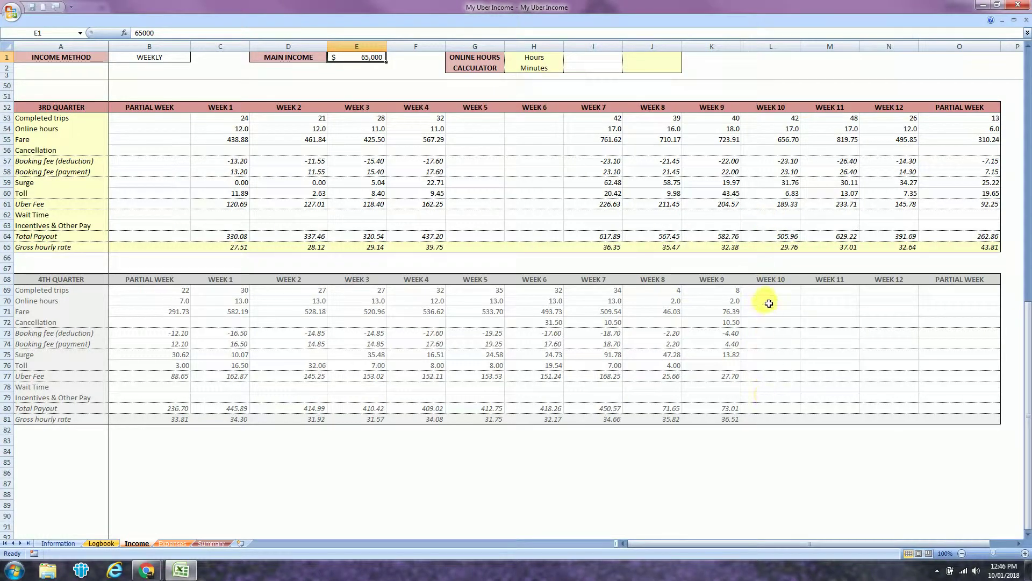
{"action": "left_click", "coordinate": [770, 292]}
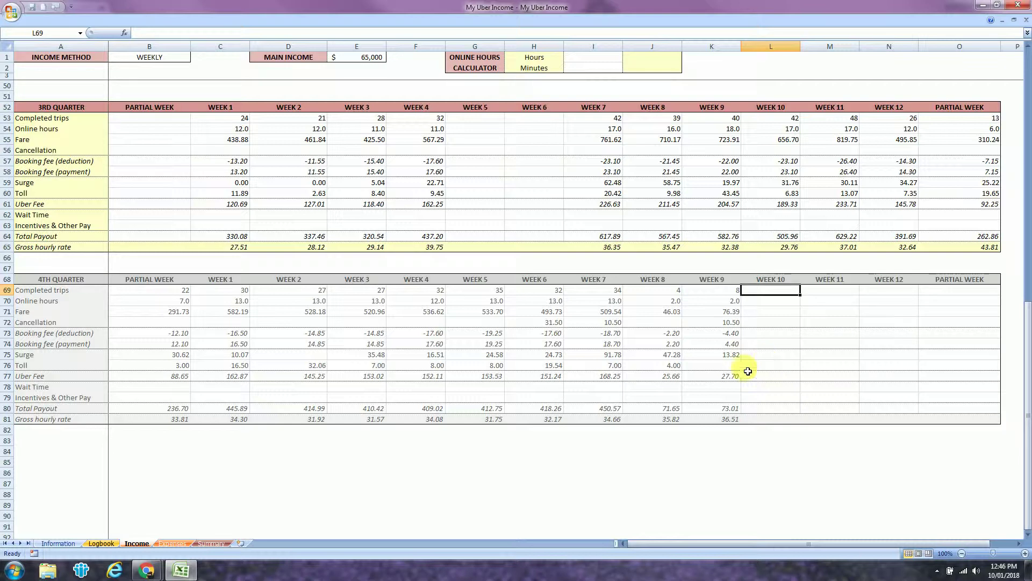
On the Expenses sheet, set the Uber cut to 20% before and 22% after 1st Dec.
{"action": "left_click", "coordinate": [173, 543]}
{"action": "left_click", "coordinate": [591, 70]}
{"action": "type", "text": "20"}
{"action": "key", "text": "Return"}
{"action": "type", "text": "22"}
{"action": "key", "text": "Return"}
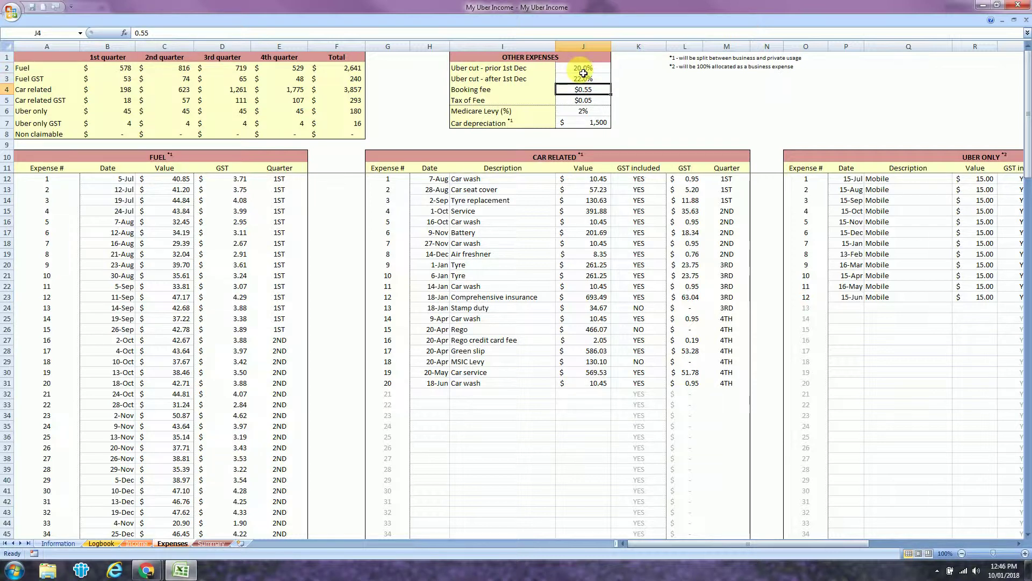
{"action": "left_click", "coordinate": [137, 543]}
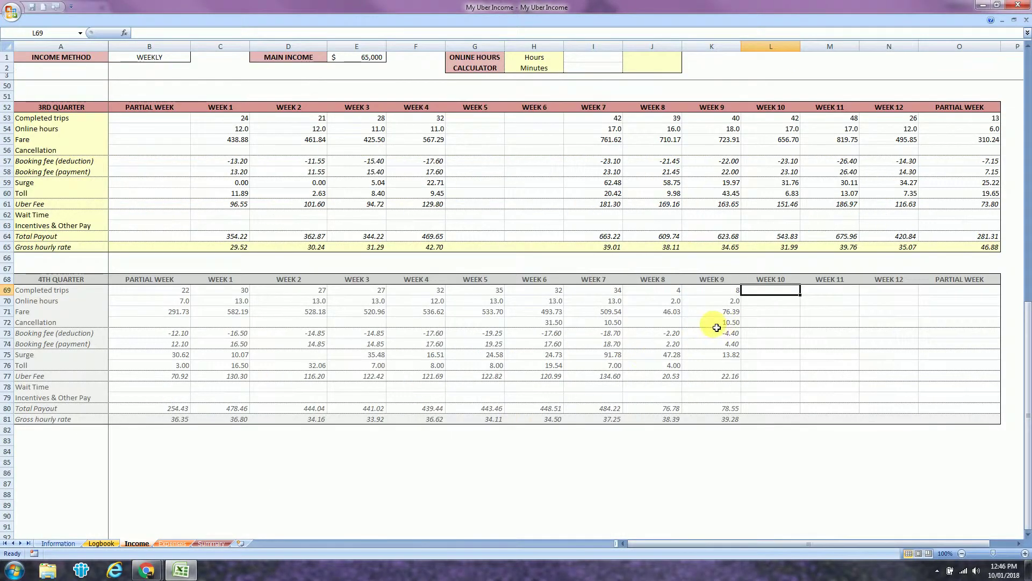
Check the Uber statement and enter 5 completed trips for Week 10.
{"action": "key", "text": "alt+Tab"}
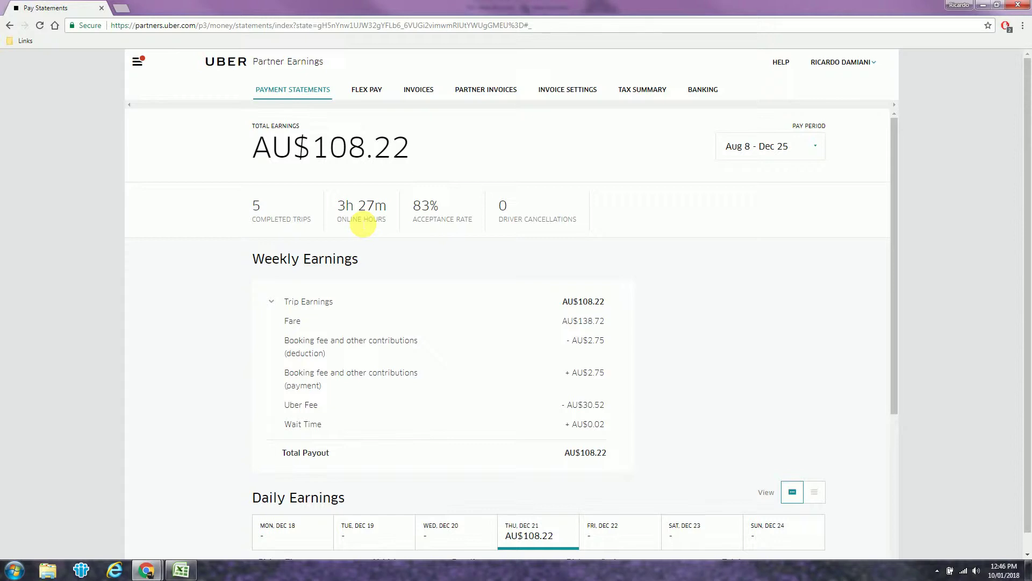
{"action": "key", "text": "alt+Tab"}
{"action": "type", "text": "5"}
{"action": "key", "text": "Return"}
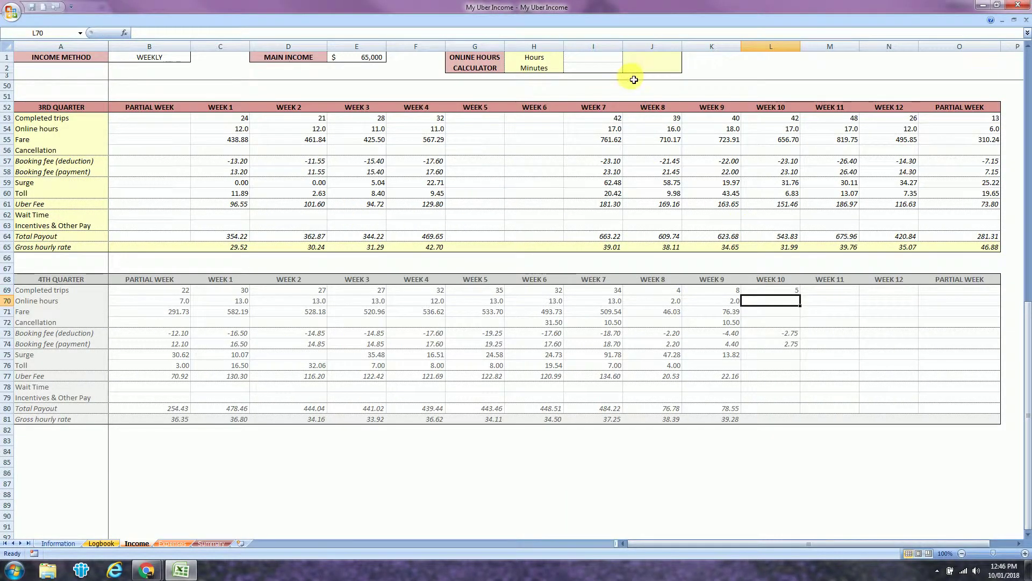
Convert 3 hours 27 minutes in the hours calculator and enter 3.5 online hours for Week 10.
{"action": "left_click", "coordinate": [595, 59]}
{"action": "type", "text": "3"}
{"action": "key", "text": "Return"}
{"action": "type", "text": "27"}
{"action": "key", "text": "Return"}
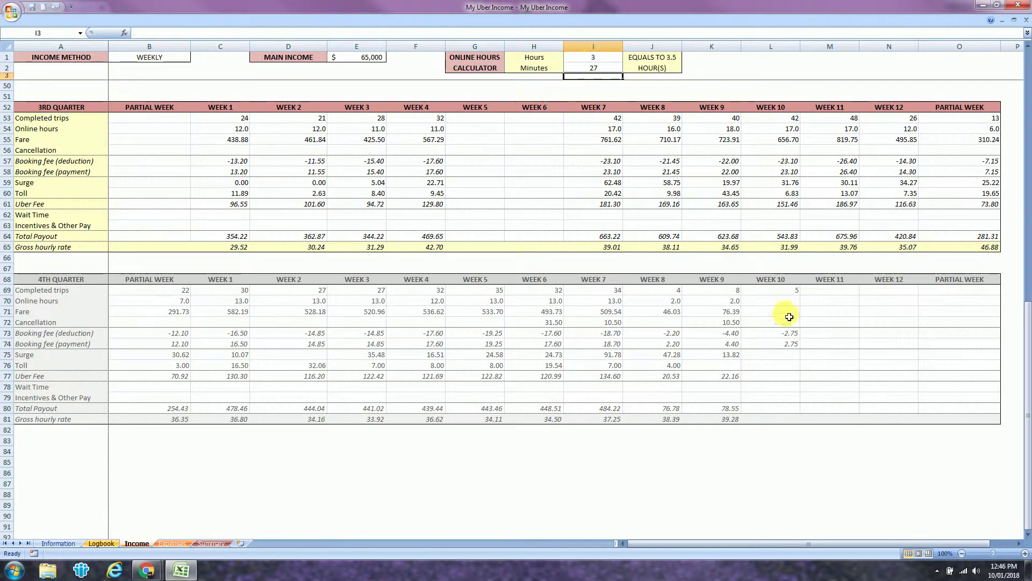
{"action": "left_click", "coordinate": [789, 302]}
{"action": "type", "text": "3.5"}
{"action": "key", "text": "Return"}
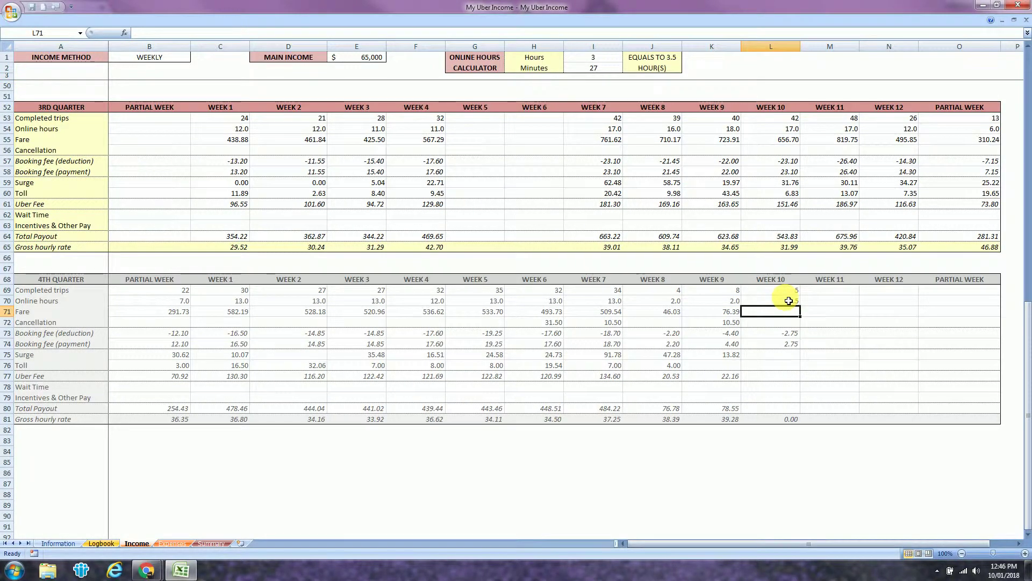
Enter Week 10's fare of 138.72 from the Uber statement.
{"action": "key", "text": "alt+Tab"}
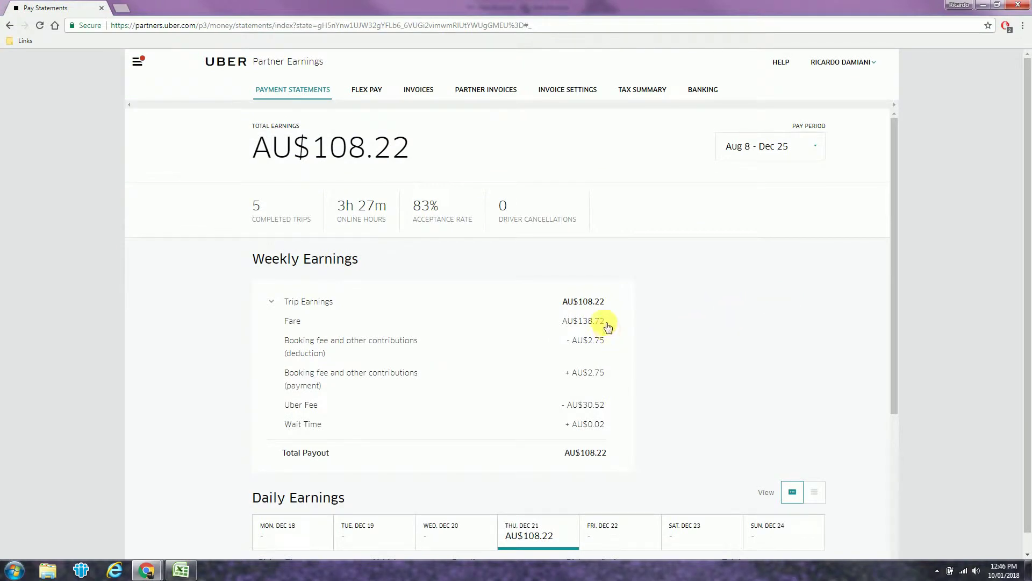
{"action": "key", "text": "alt+Tab"}
{"action": "type", "text": "138.72"}
{"action": "key", "text": "Return"}
{"action": "key", "text": "Return"}
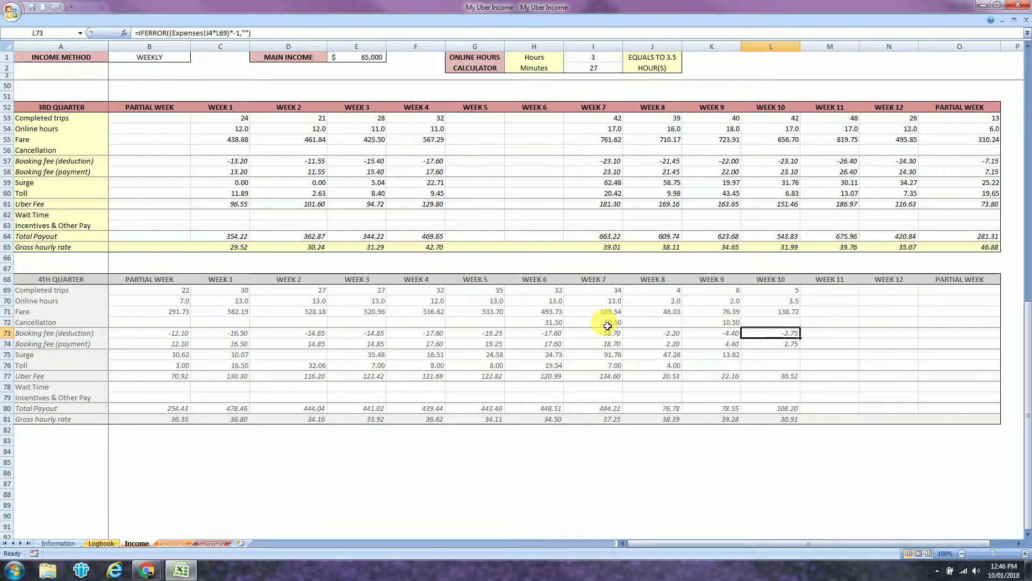
Compare fees with the Uber statement and enter Week 10's wait time of 0.02.
{"action": "key", "text": "alt+Tab"}
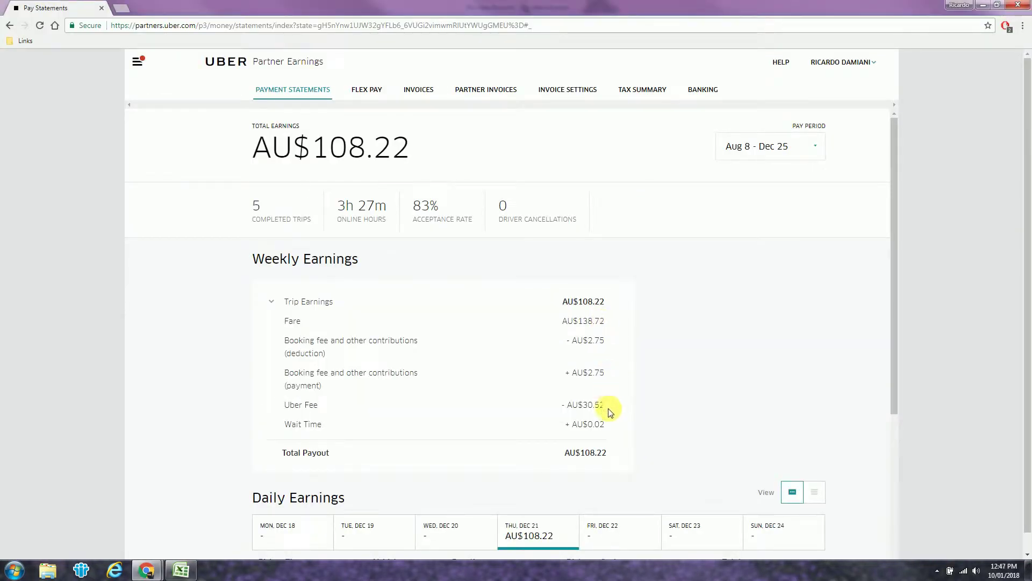
{"action": "key", "text": "alt+Tab"}
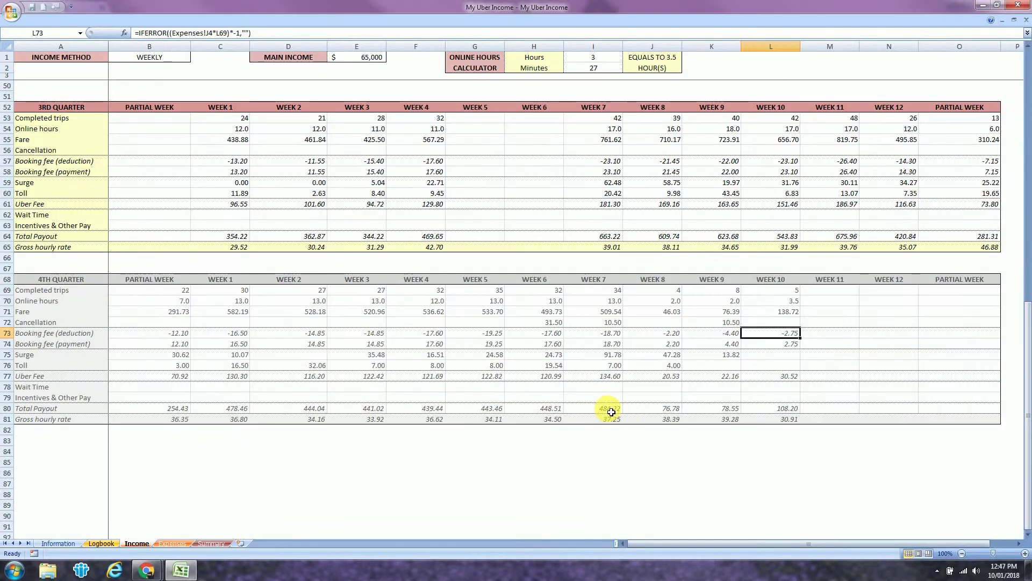
{"action": "left_click", "coordinate": [779, 387]}
{"action": "key", "text": "alt+Tab"}
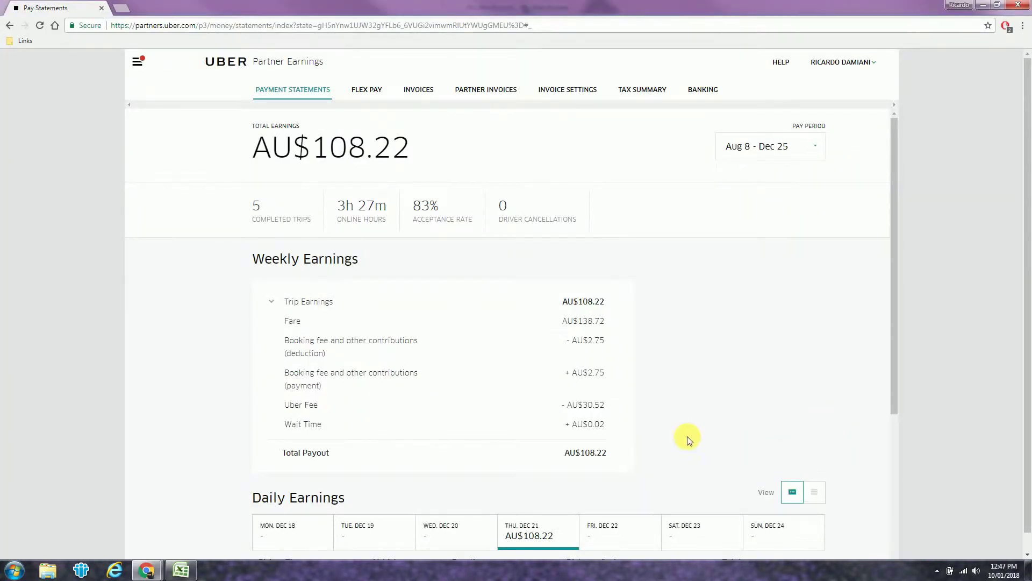
{"action": "key", "text": "alt+Tab"}
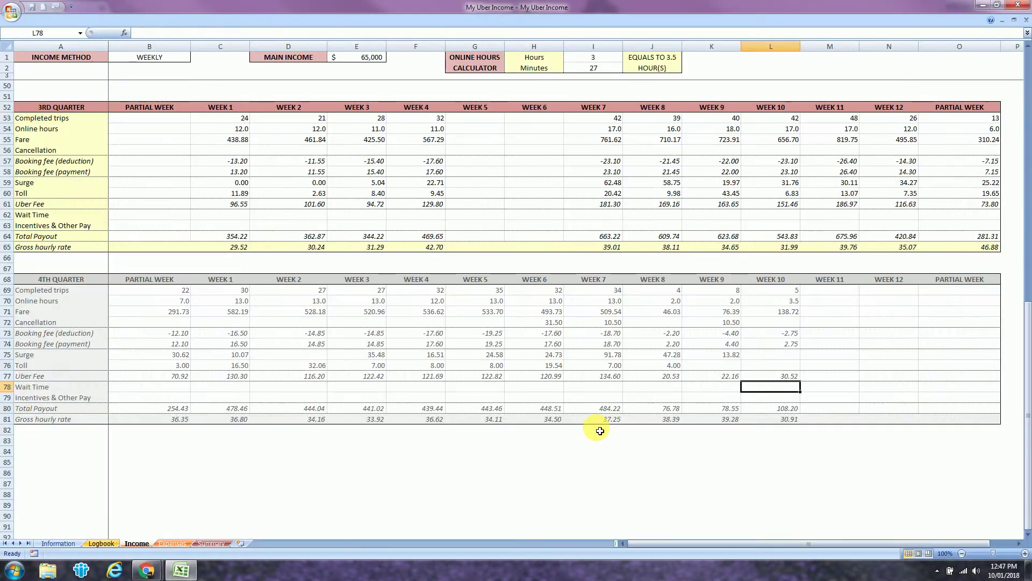
{"action": "type", "text": "0.02"}
{"action": "key", "text": "Return"}
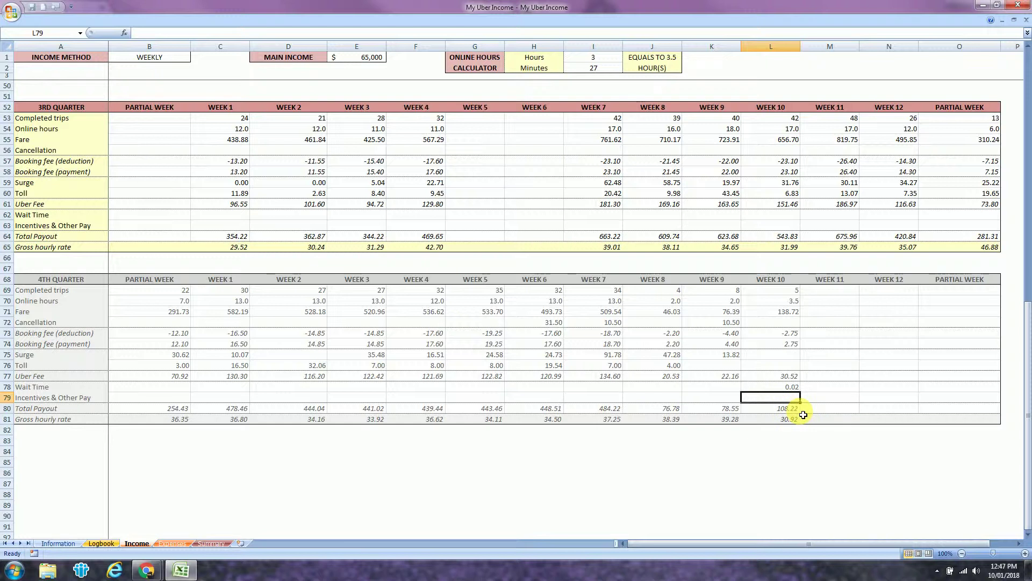
Compare the total payout with Uber, then set the B1 income method to MONTHLY.
{"action": "key", "text": "alt+Tab"}
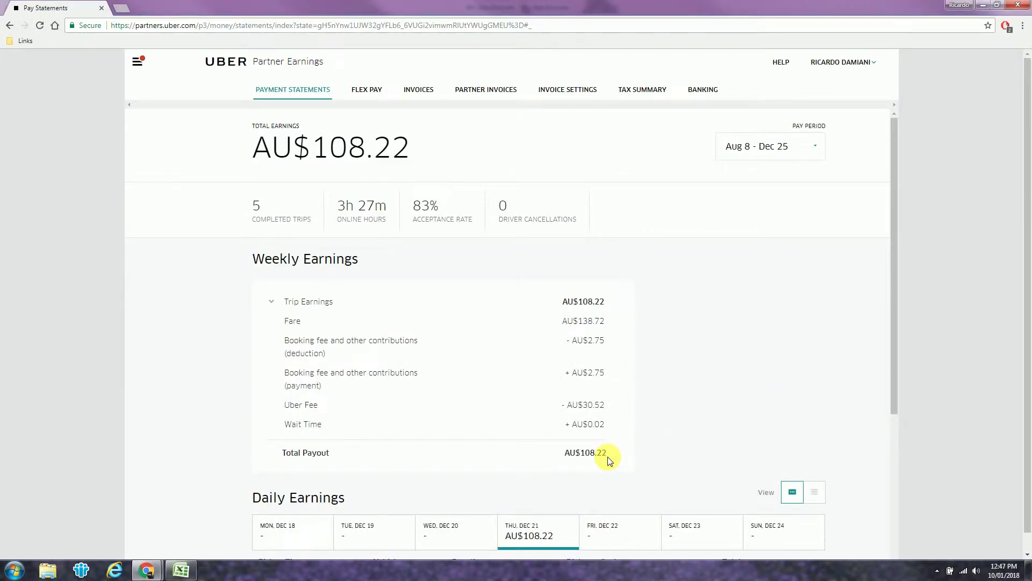
{"action": "key", "text": "alt+Tab"}
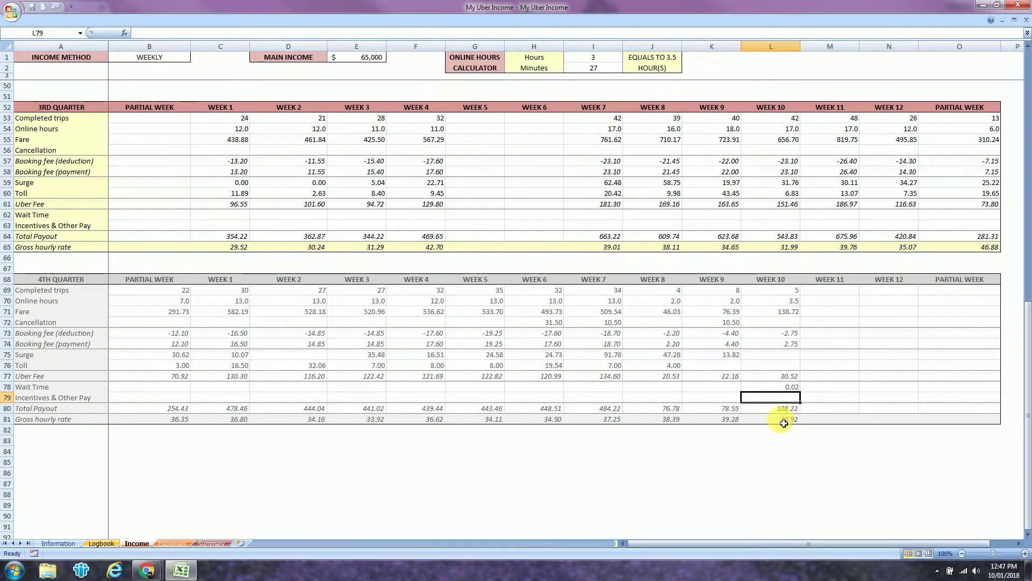
{"action": "scroll", "coordinate": [784, 423], "scroll_direction": "up", "scroll_amount": 5}
{"action": "scroll", "coordinate": [784, 423], "scroll_direction": "up", "scroll_amount": 6}
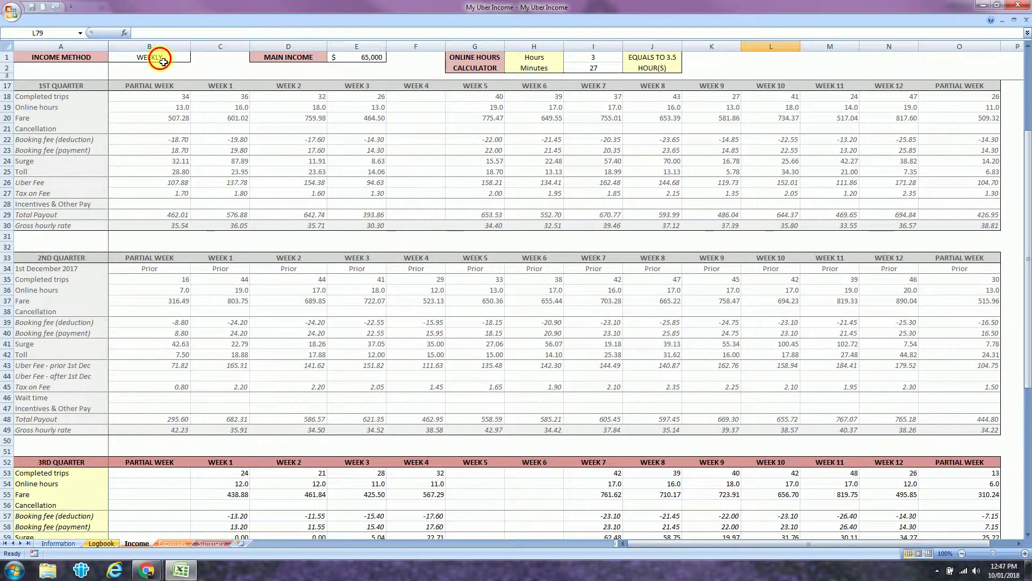
{"action": "left_click", "coordinate": [163, 61]}
{"action": "left_click", "coordinate": [195, 57]}
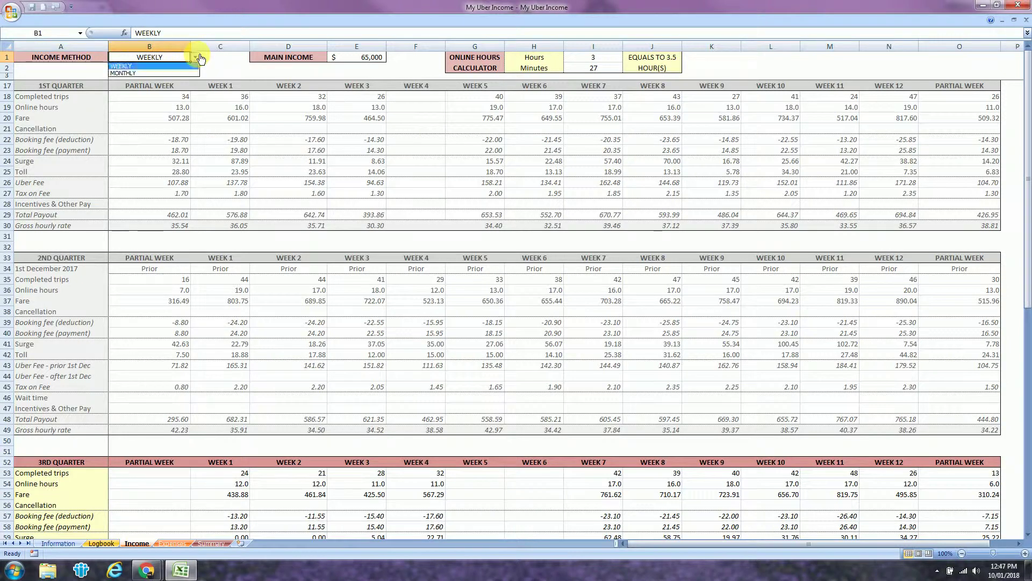
{"action": "left_click", "coordinate": [179, 73]}
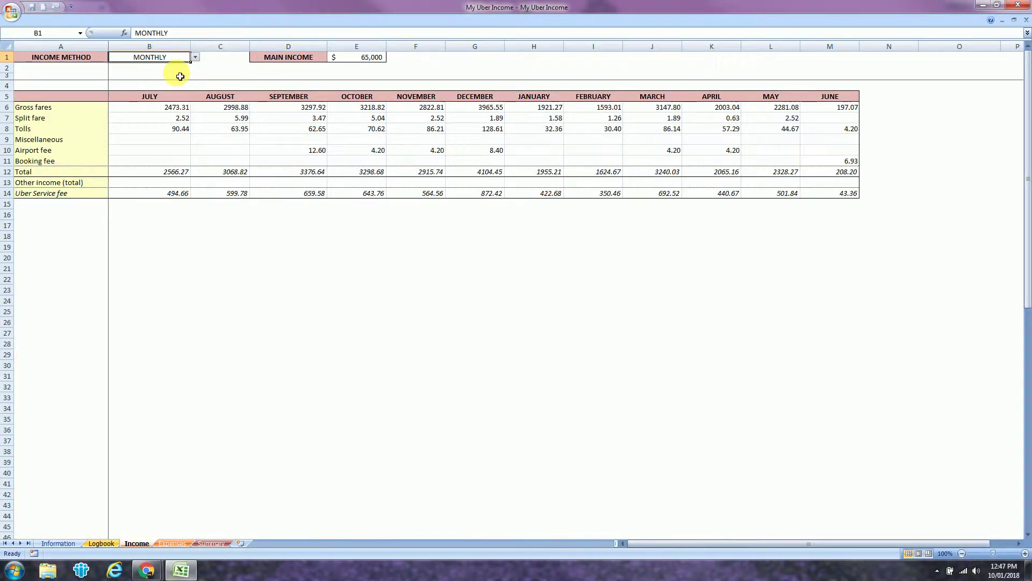
Open Uber's Tax Summary and expand the 2017 Monthly Summary to list each month.
{"action": "key", "text": "alt+Tab"}
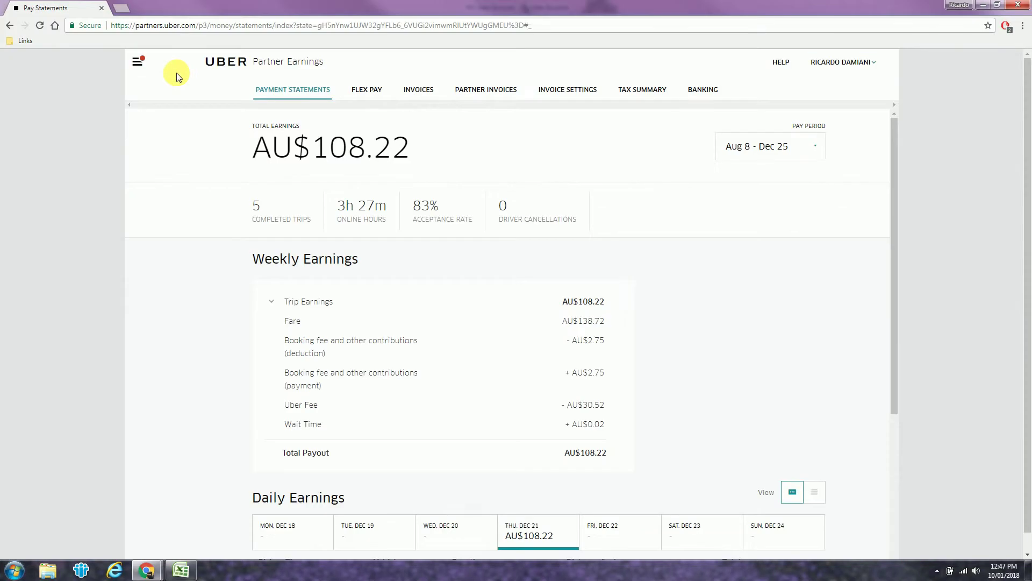
{"action": "left_click", "coordinate": [644, 91]}
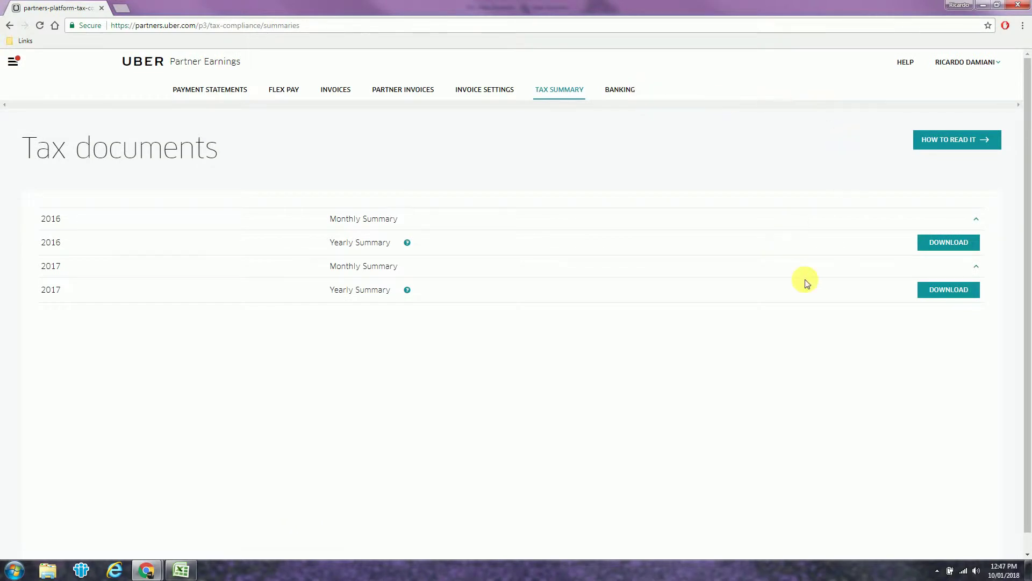
{"action": "left_click", "coordinate": [977, 266]}
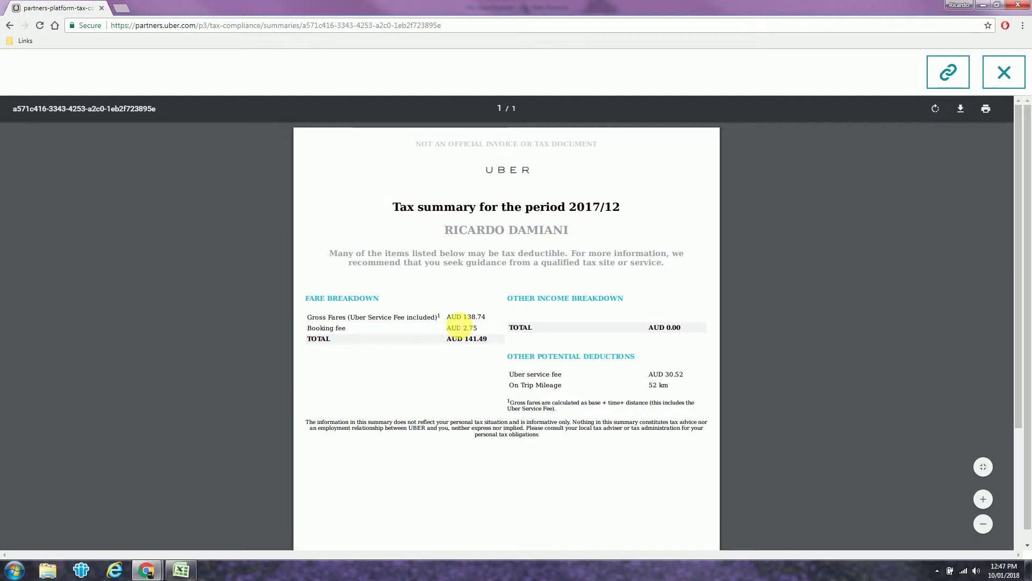
Clear the old December figures in the Income sheet's monthly table.
{"action": "key", "text": "alt+Tab"}
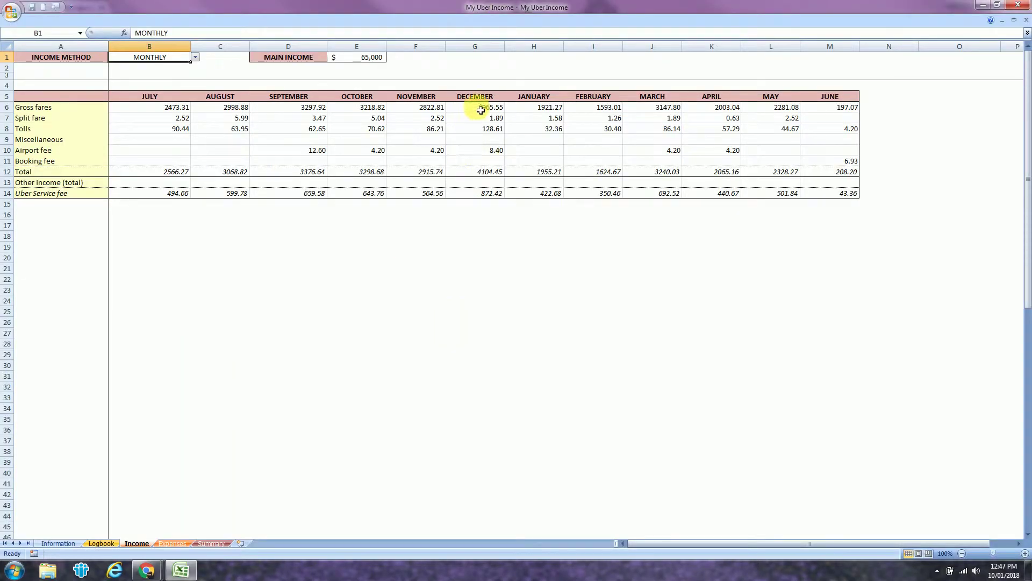
{"action": "left_click_drag", "start_coordinate": [477, 106], "coordinate": [480, 168]}
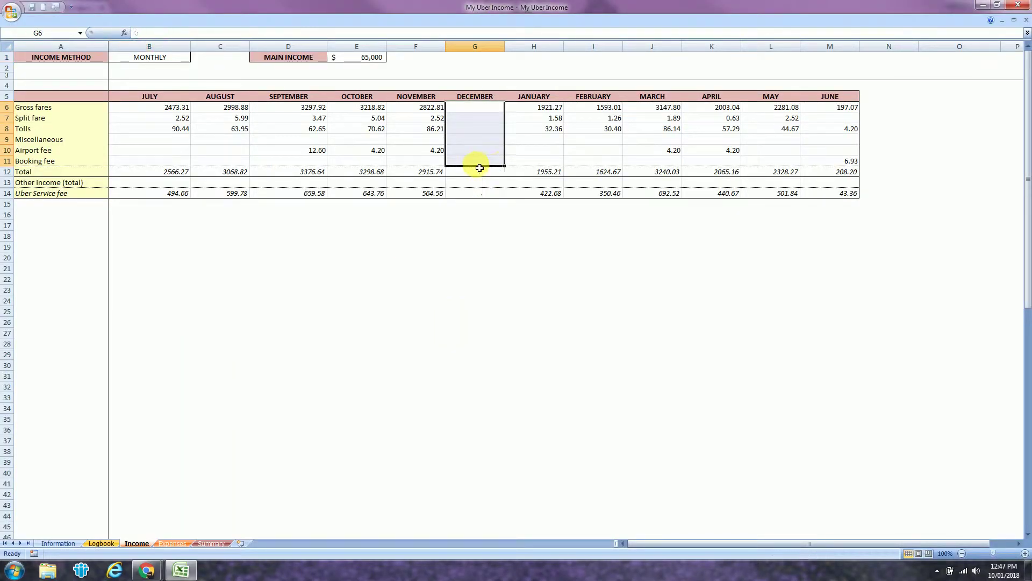
{"action": "key", "text": "Delete"}
{"action": "left_click", "coordinate": [500, 108]}
Enter December gross fares of 138.74 and a booking fee of 2.75 from the tax summary.
{"action": "key", "text": "alt+Tab"}
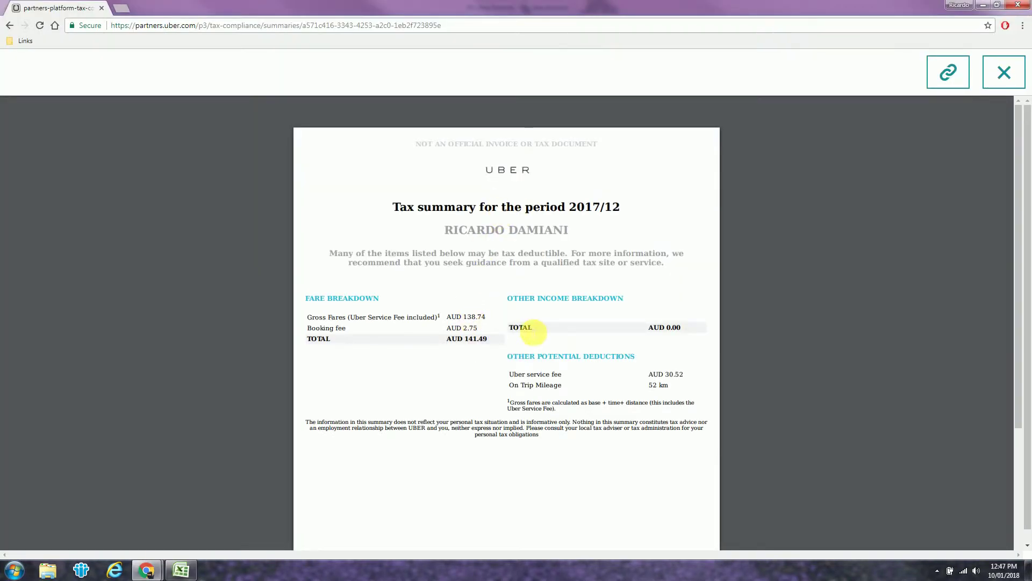
{"action": "key", "text": "alt+Tab"}
{"action": "type", "text": "138.74"}
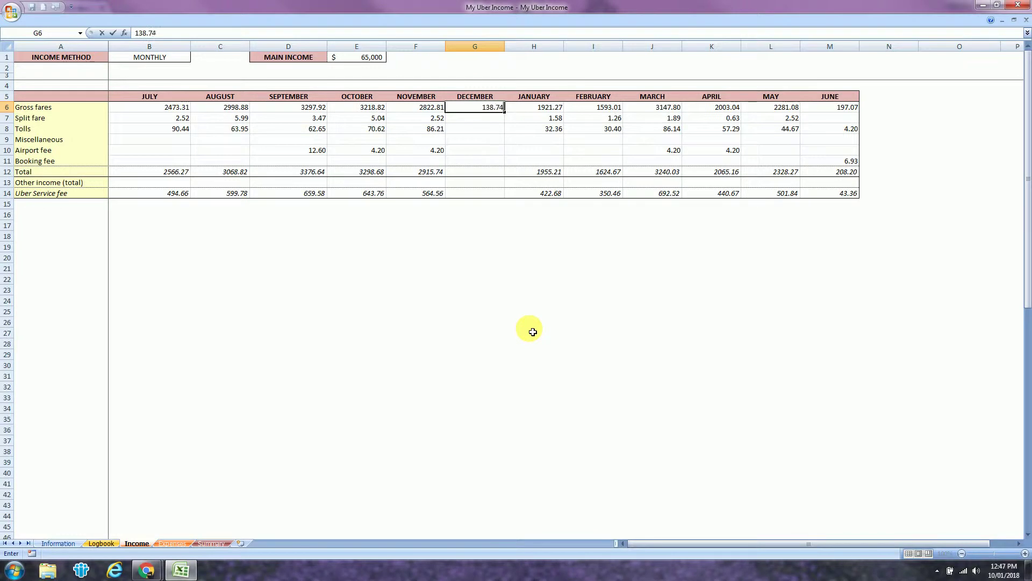
{"action": "key", "text": "Return"}
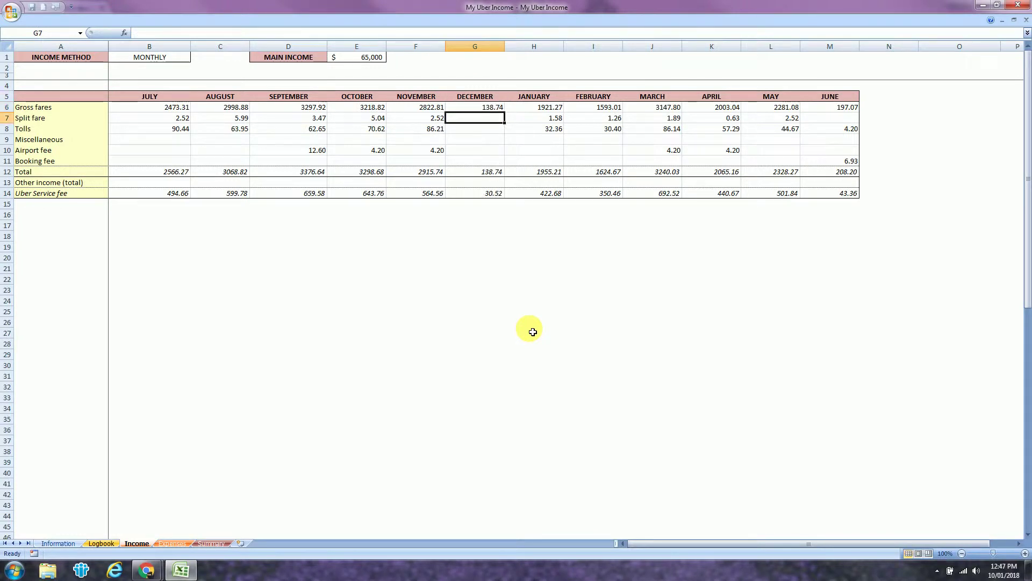
{"action": "key", "text": "Down"}
{"action": "key", "text": "Down"}
{"action": "key", "text": "Down"}
{"action": "key", "text": "Down"}
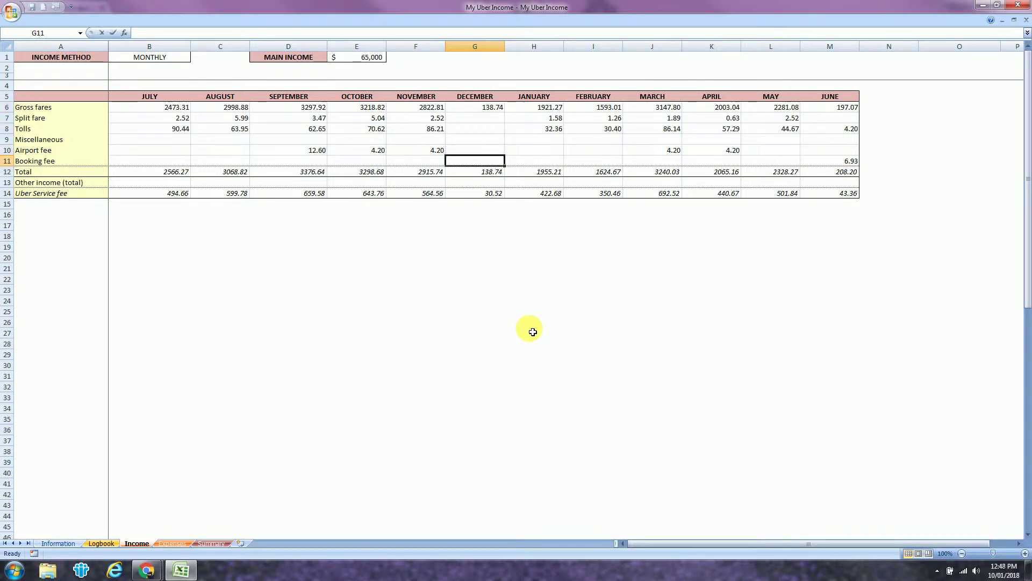
{"action": "type", "text": "2.75"}
{"action": "key", "text": "Return"}
Compare December's 141.49 total and the service fee against the Uber tax summary.
{"action": "key", "text": "alt+Tab"}
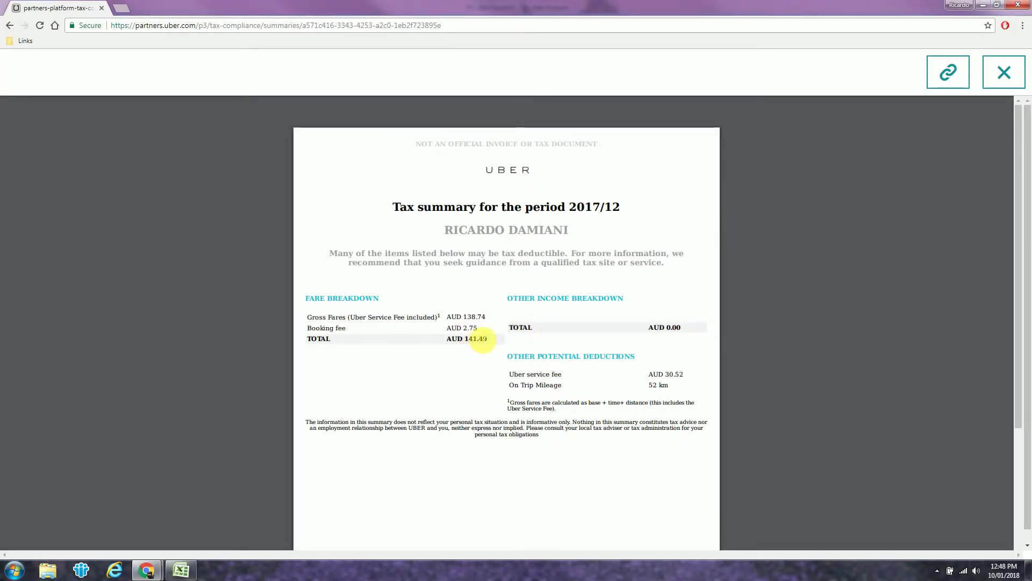
{"action": "key", "text": "alt+Tab"}
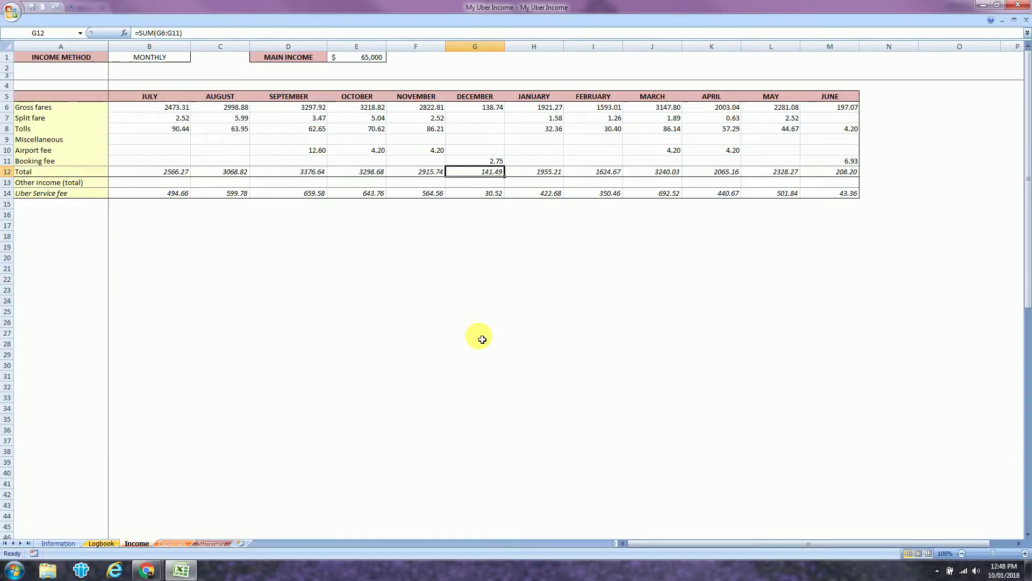
{"action": "key", "text": "alt+Tab"}
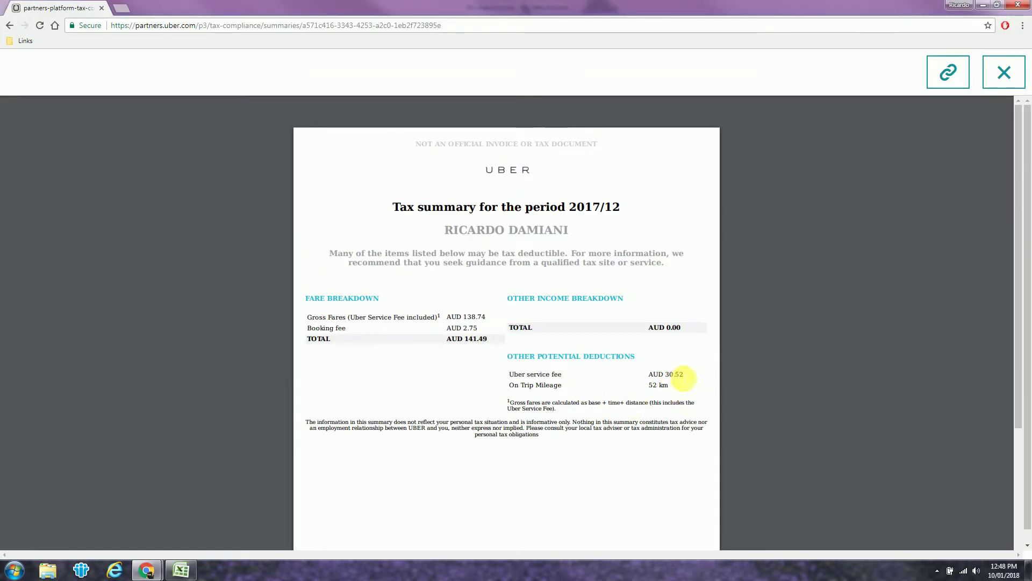
{"action": "key", "text": "alt+Tab"}
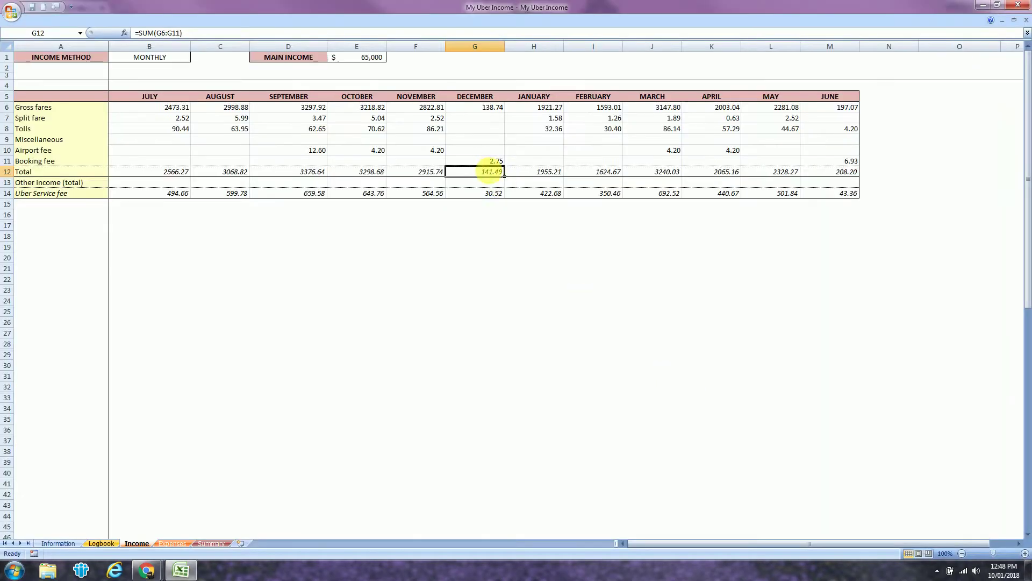
Set the B1 income method dropdown to WEEKLY.
{"action": "left_click", "coordinate": [159, 57]}
{"action": "left_click", "coordinate": [195, 57]}
{"action": "left_click", "coordinate": [185, 70]}
{"action": "left_click", "coordinate": [189, 58]}
{"action": "left_click", "coordinate": [195, 57]}
{"action": "left_click", "coordinate": [178, 76]}
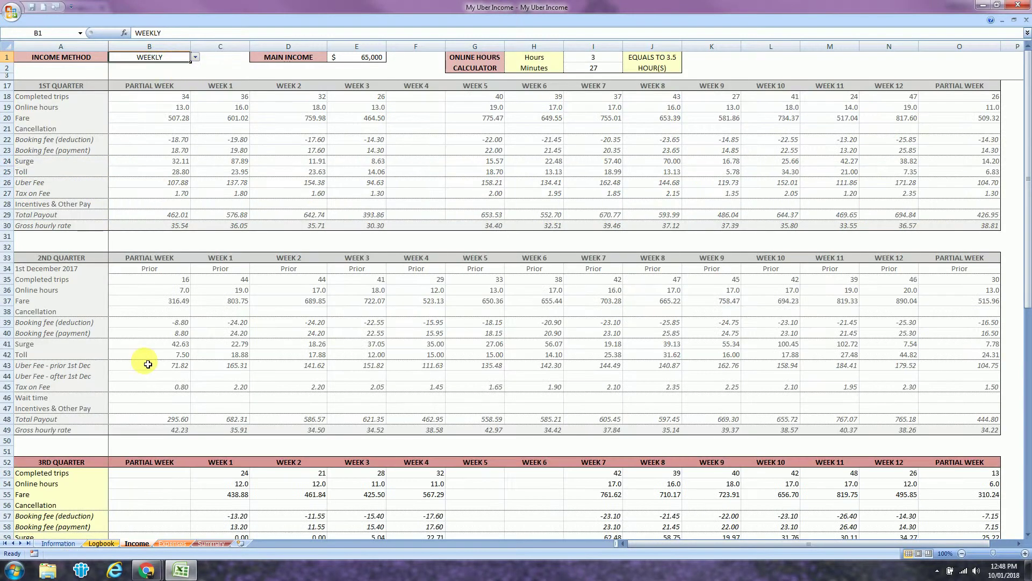
On the Expenses sheet, inspect the Uber cut percentages and the first fuel expense entry.
{"action": "left_click", "coordinate": [170, 544]}
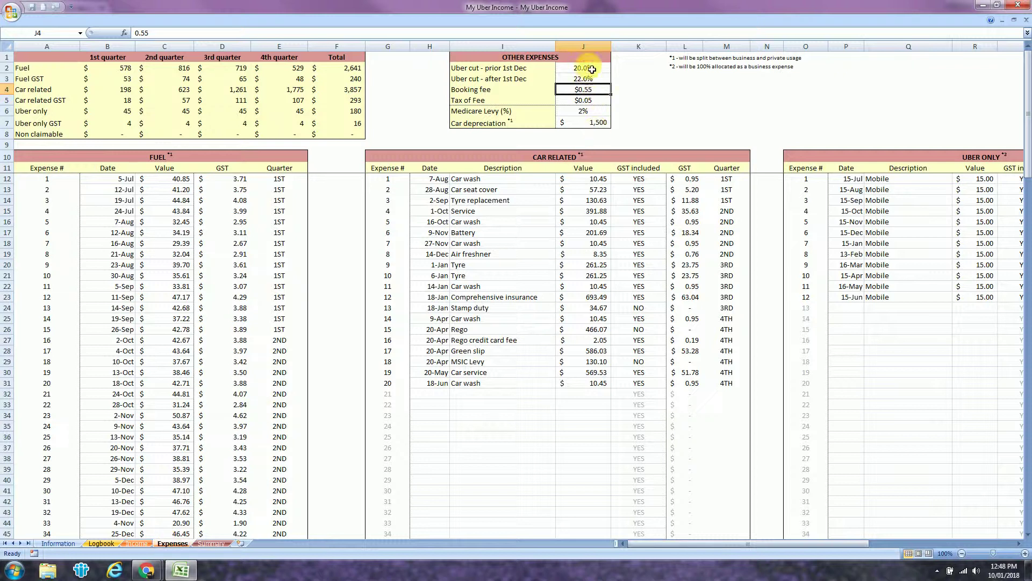
{"action": "left_click_drag", "start_coordinate": [587, 71], "coordinate": [591, 82]}
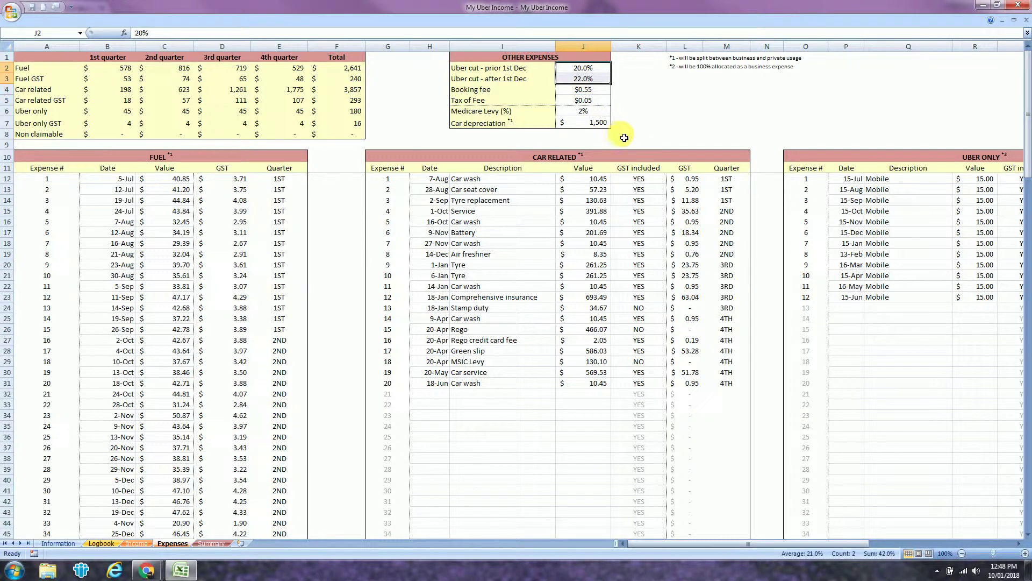
{"action": "left_click", "coordinate": [116, 182]}
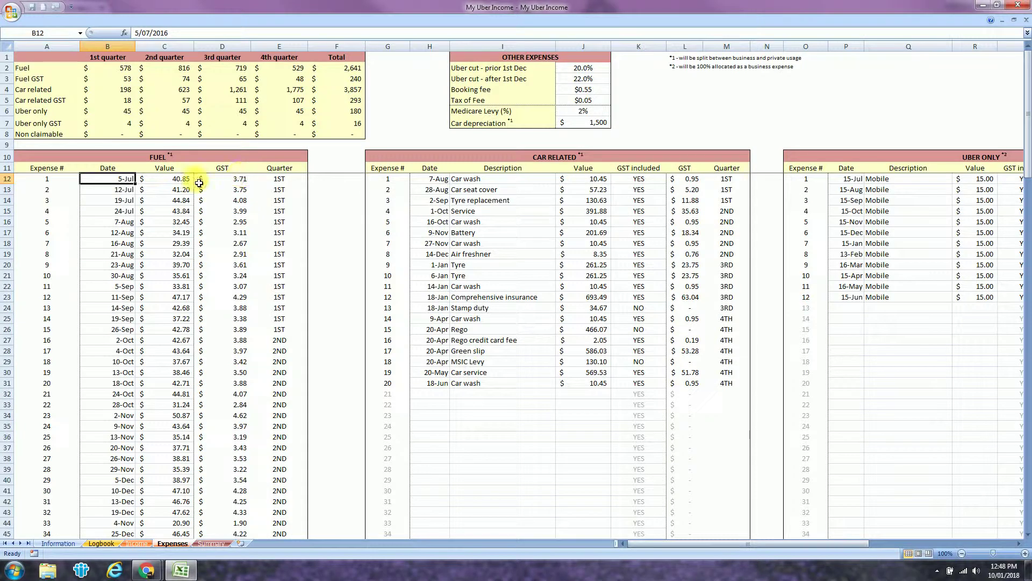
{"action": "left_click", "coordinate": [180, 180]}
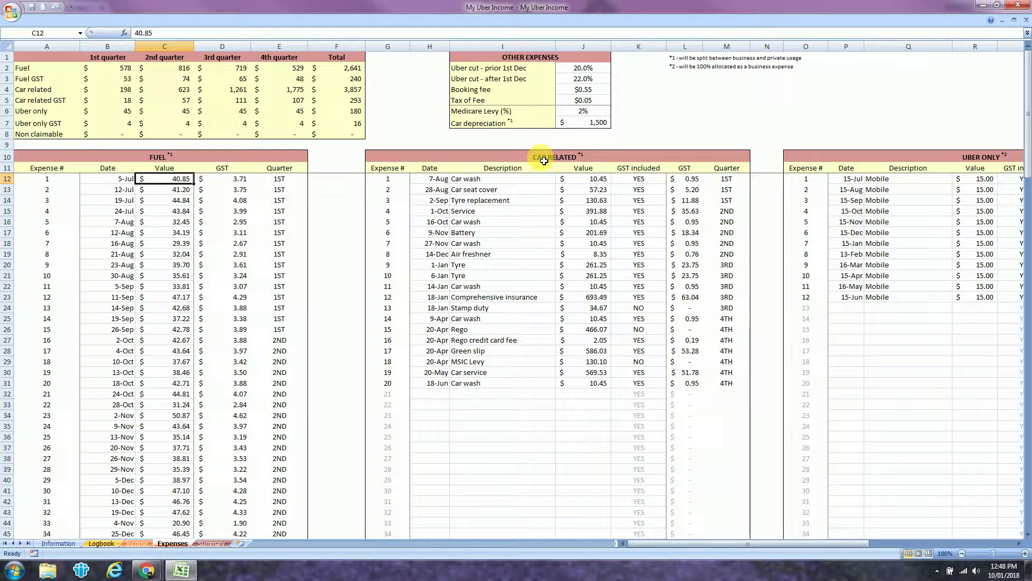
Change the first car wash amount to $10.00.
{"action": "left_click", "coordinate": [465, 180]}
{"action": "left_click", "coordinate": [592, 179]}
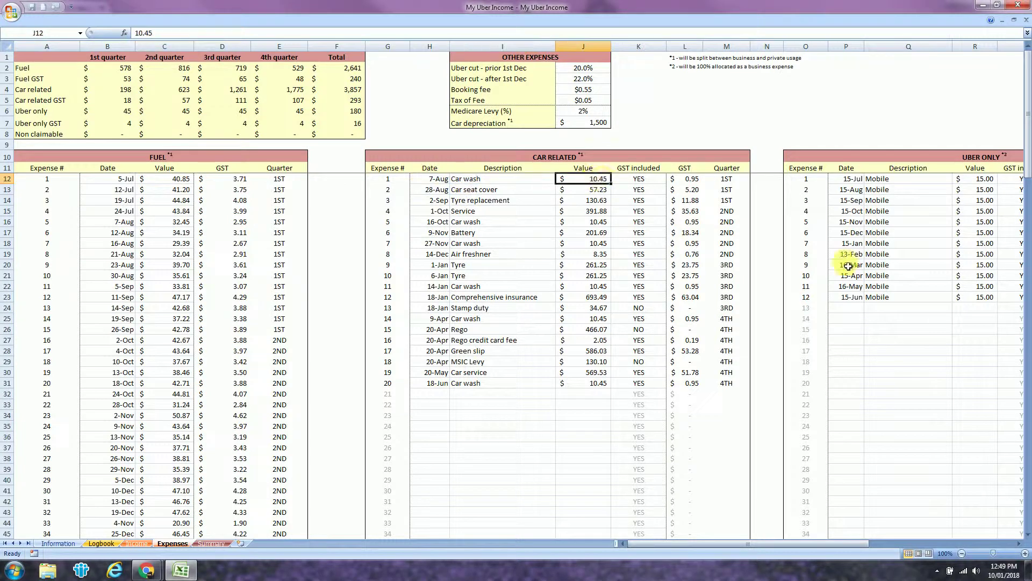
{"action": "type", "text": "1"}
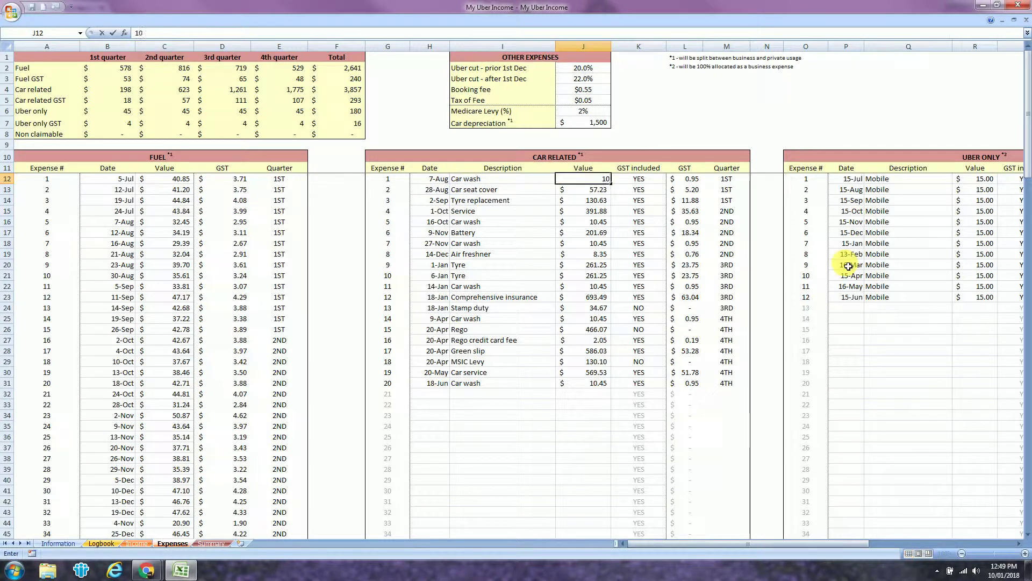
{"action": "type", "text": "0"}
{"action": "key", "text": "Return"}
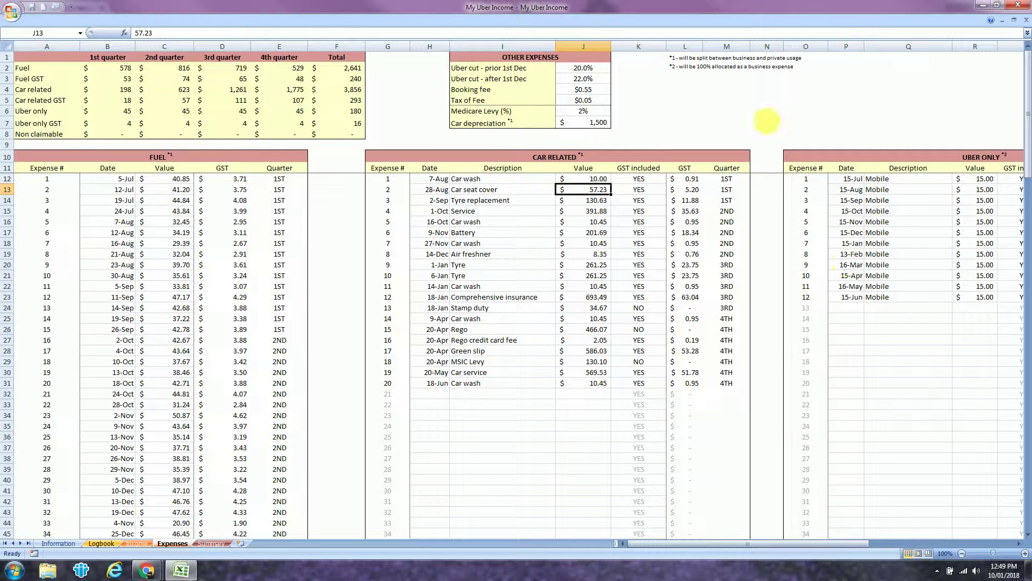
Keep the car wash's GST included setting at YES and scroll right to the Uber Only table.
{"action": "left_click", "coordinate": [649, 179]}
{"action": "left_click", "coordinate": [671, 179]}
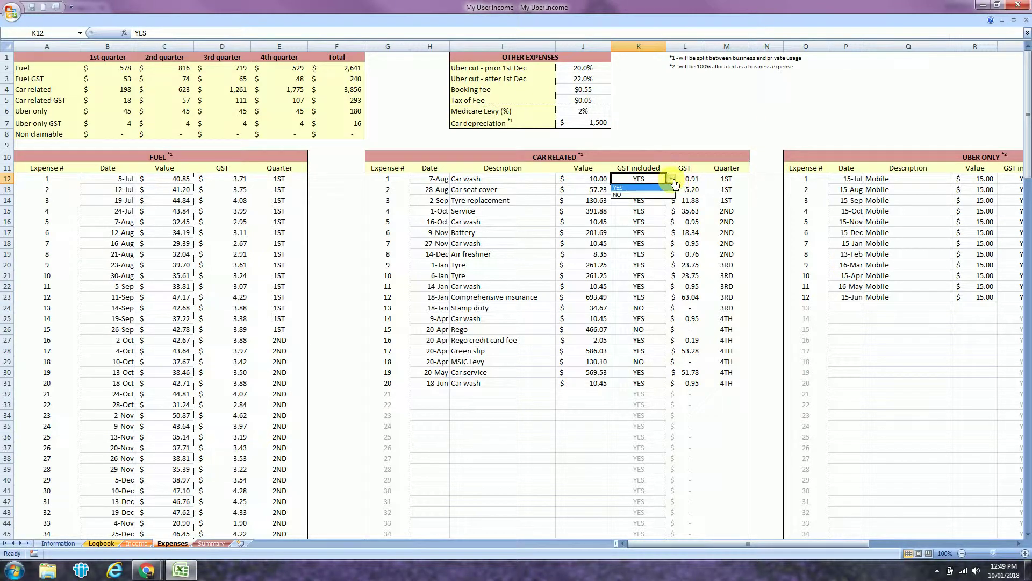
{"action": "left_click", "coordinate": [673, 181]}
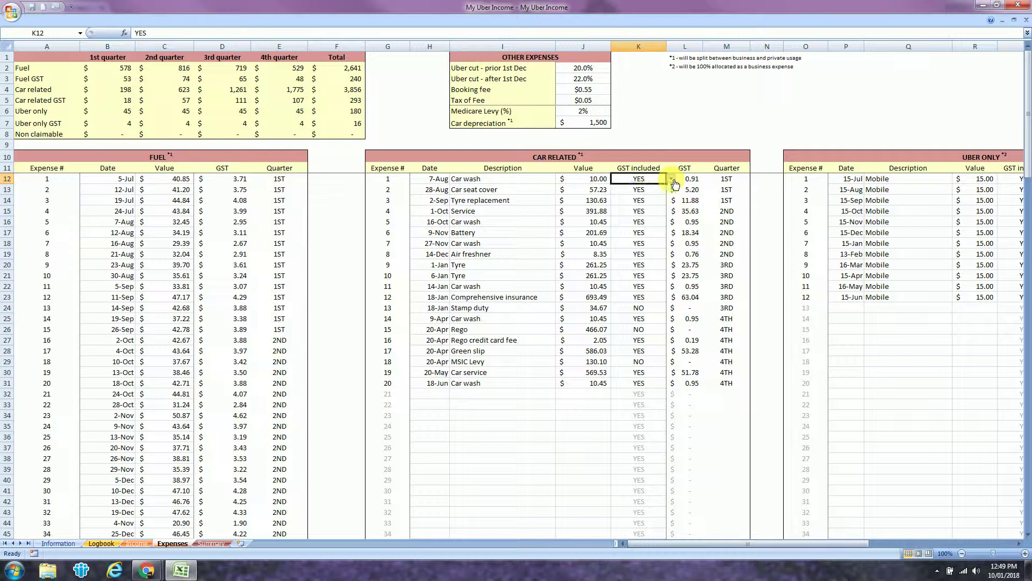
{"action": "left_click_drag", "start_coordinate": [653, 543], "coordinate": [722, 551]}
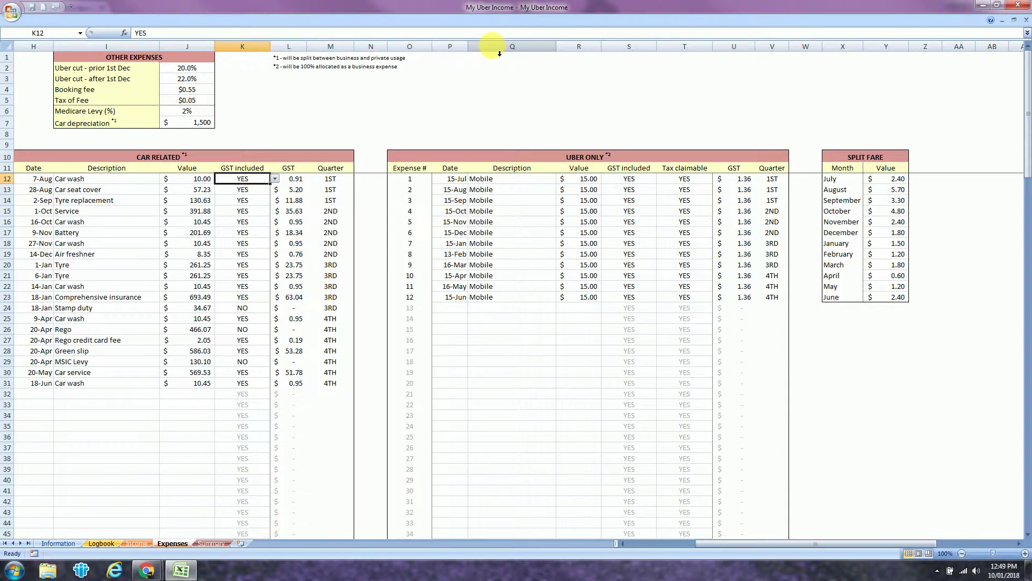
Inspect the Mobile Uber-only expense's GST and tax-claimable entries, then go to the Summary sheet.
{"action": "left_click", "coordinate": [493, 185]}
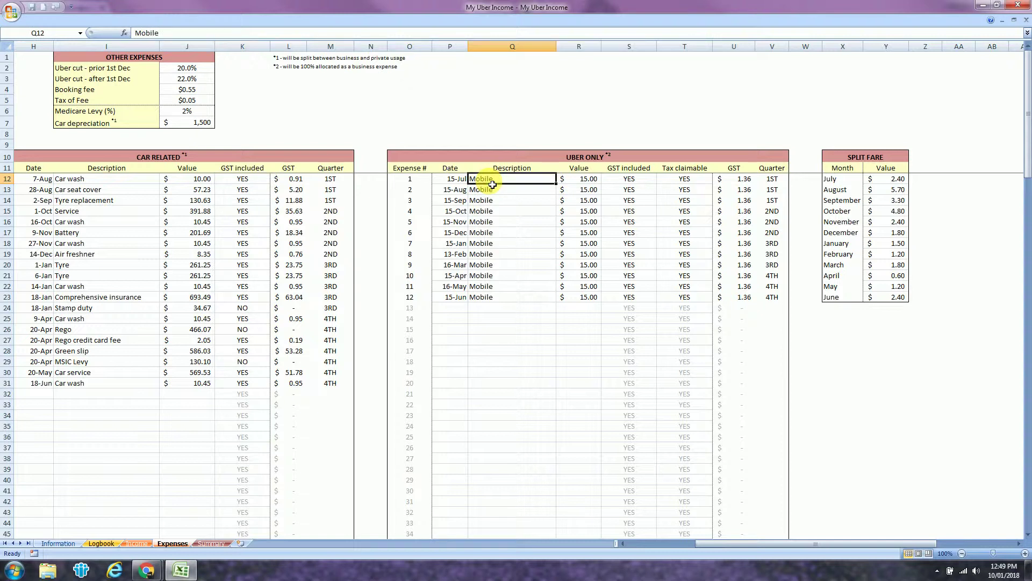
{"action": "left_click", "coordinate": [643, 180]}
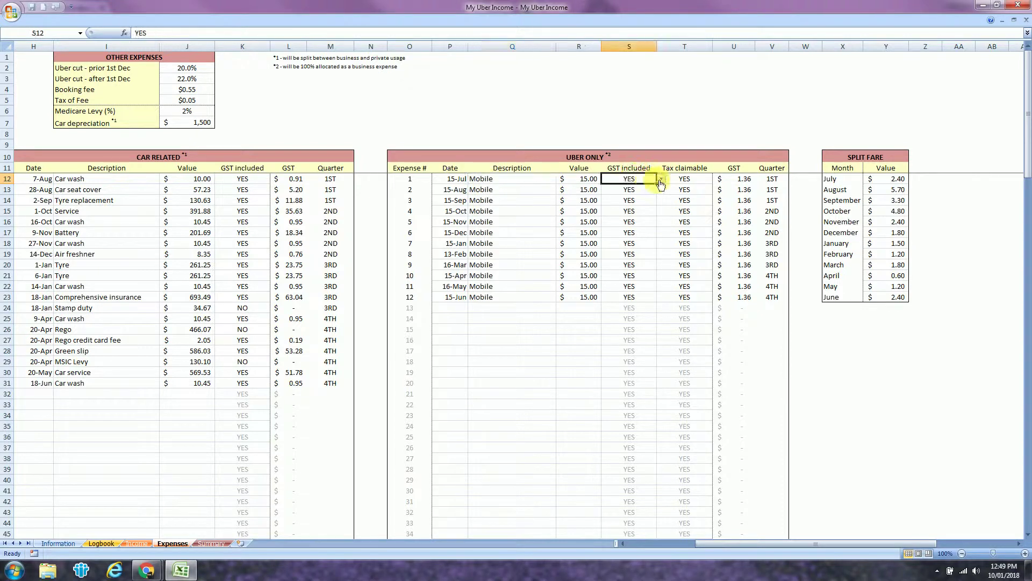
{"action": "left_click", "coordinate": [690, 183]}
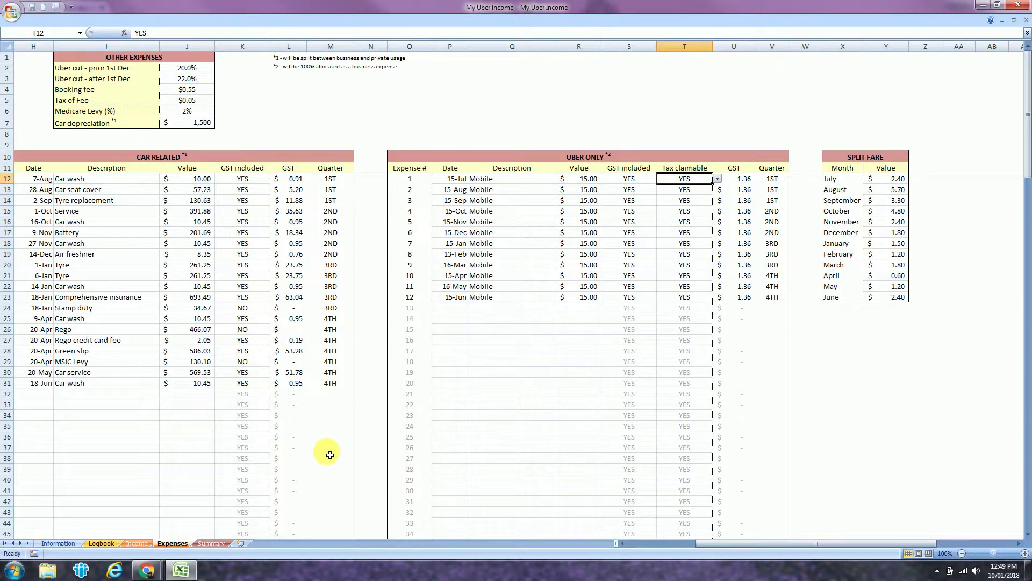
{"action": "left_click", "coordinate": [211, 544]}
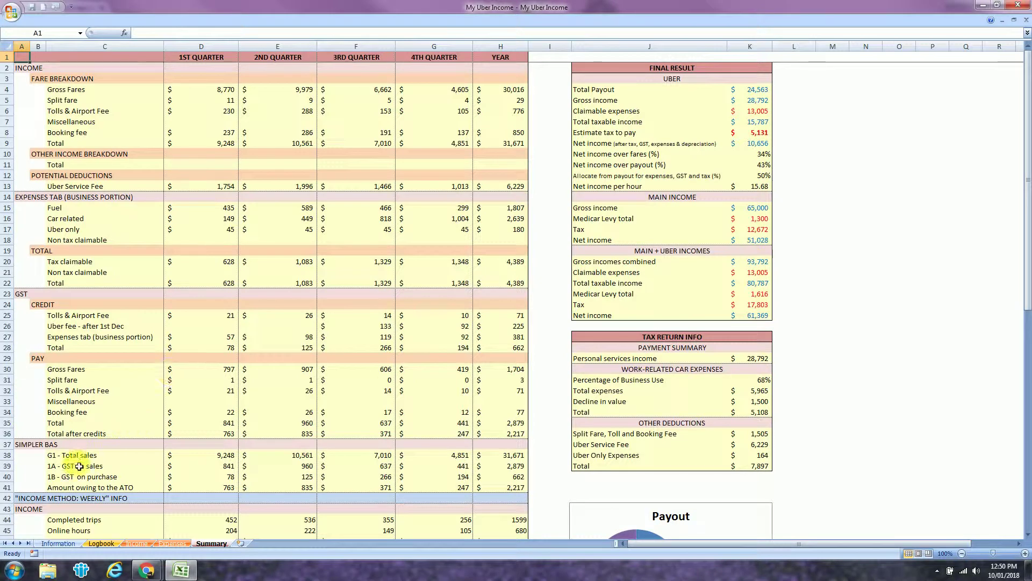
{"action": "left_click_drag", "start_coordinate": [76, 454], "coordinate": [279, 476]}
{"action": "left_click", "coordinate": [486, 500]}
{"action": "left_click", "coordinate": [502, 483]}
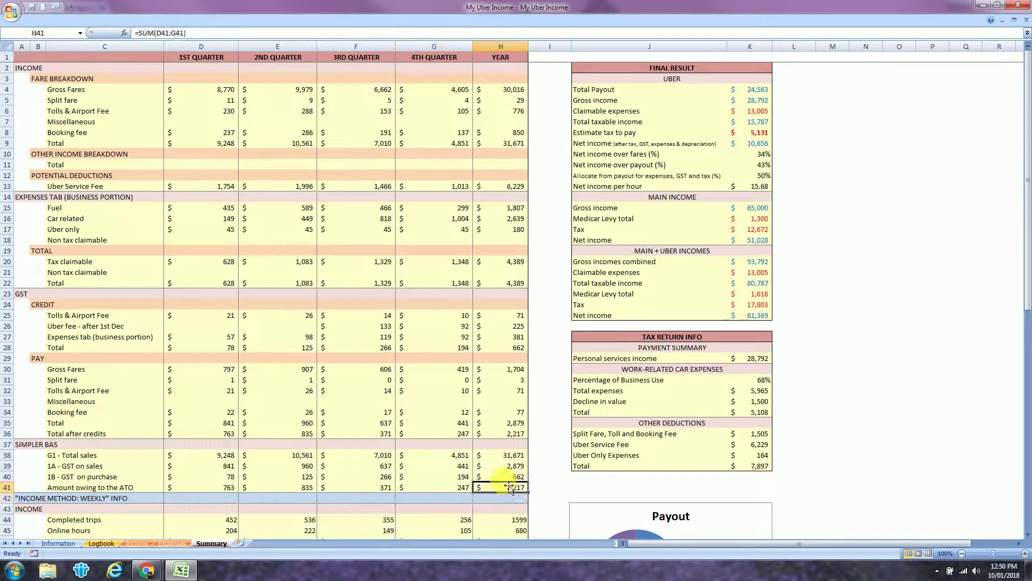
{"action": "left_click_drag", "start_coordinate": [507, 484], "coordinate": [16, 445]}
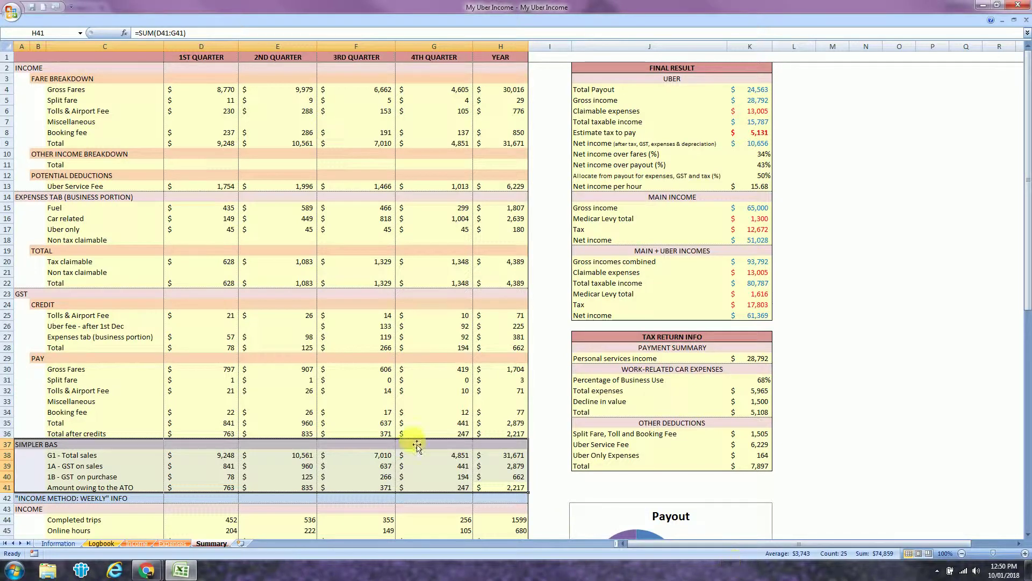
{"action": "scroll", "coordinate": [283, 391], "scroll_direction": "down", "scroll_amount": 4}
{"action": "scroll", "coordinate": [284, 392], "scroll_direction": "down", "scroll_amount": 8}
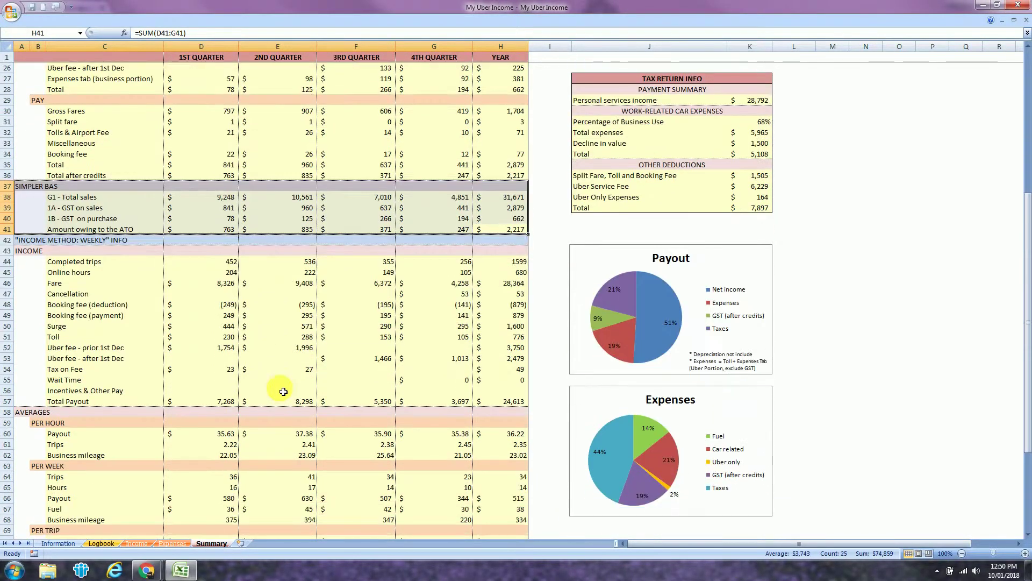
{"action": "scroll", "coordinate": [284, 392], "scroll_direction": "down", "scroll_amount": 3}
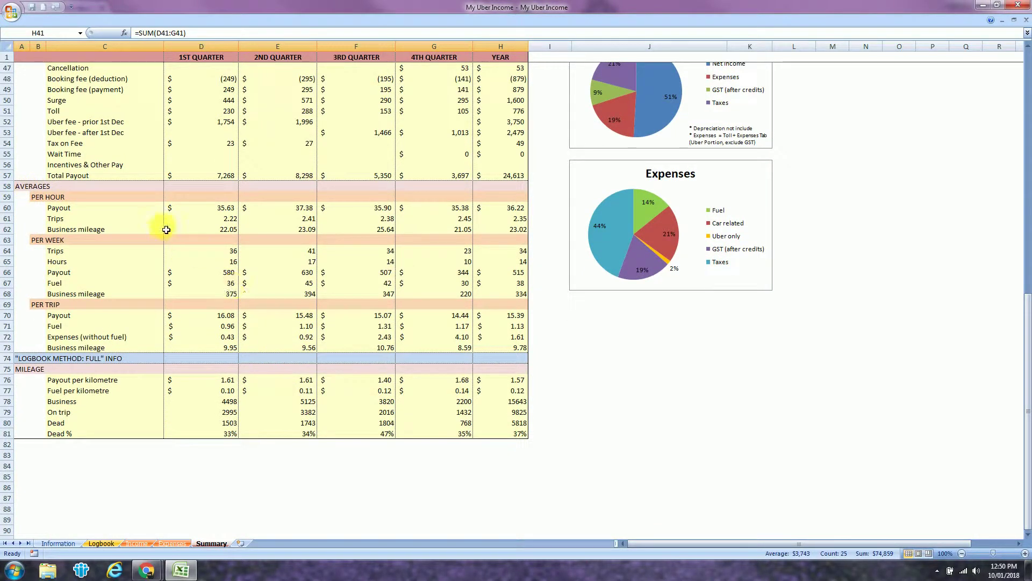
{"action": "left_click", "coordinate": [203, 218]}
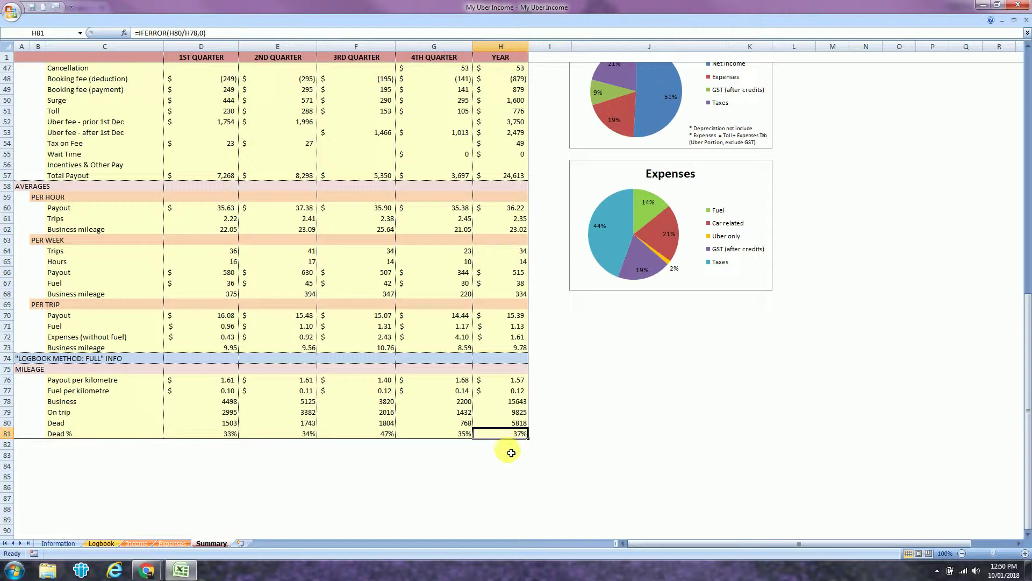
{"action": "scroll", "coordinate": [510, 375], "scroll_direction": "up", "scroll_amount": 9}
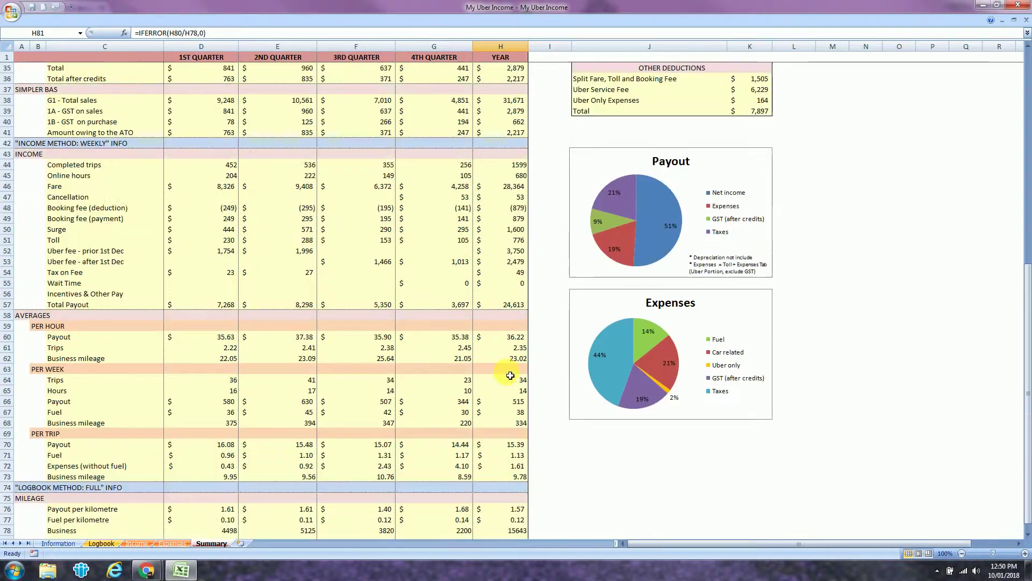
{"action": "scroll", "coordinate": [510, 376], "scroll_direction": "up", "scroll_amount": 6}
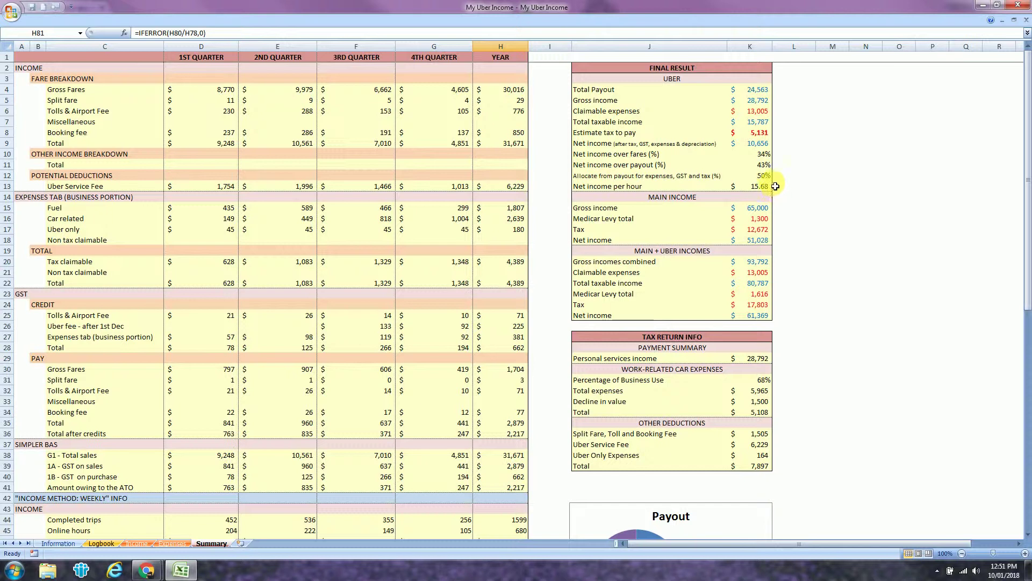
{"action": "left_click", "coordinate": [766, 174]}
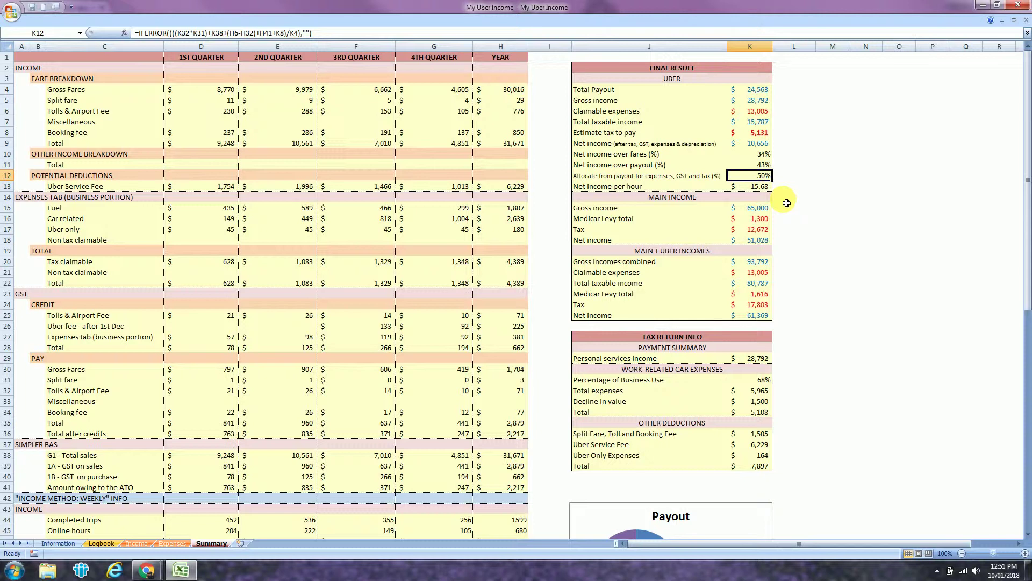
{"action": "left_click", "coordinate": [762, 155]}
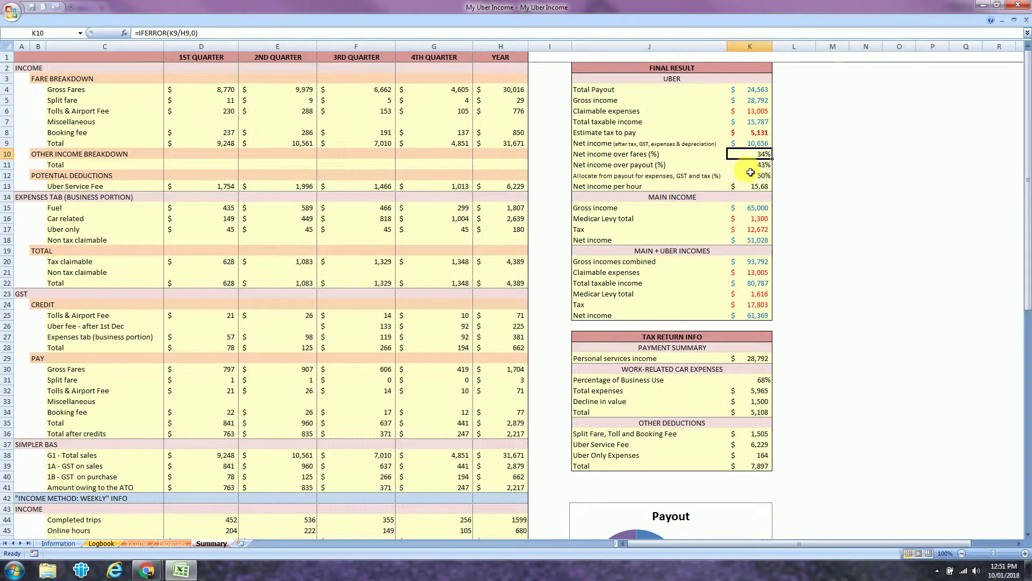
{"action": "key", "text": "Down"}
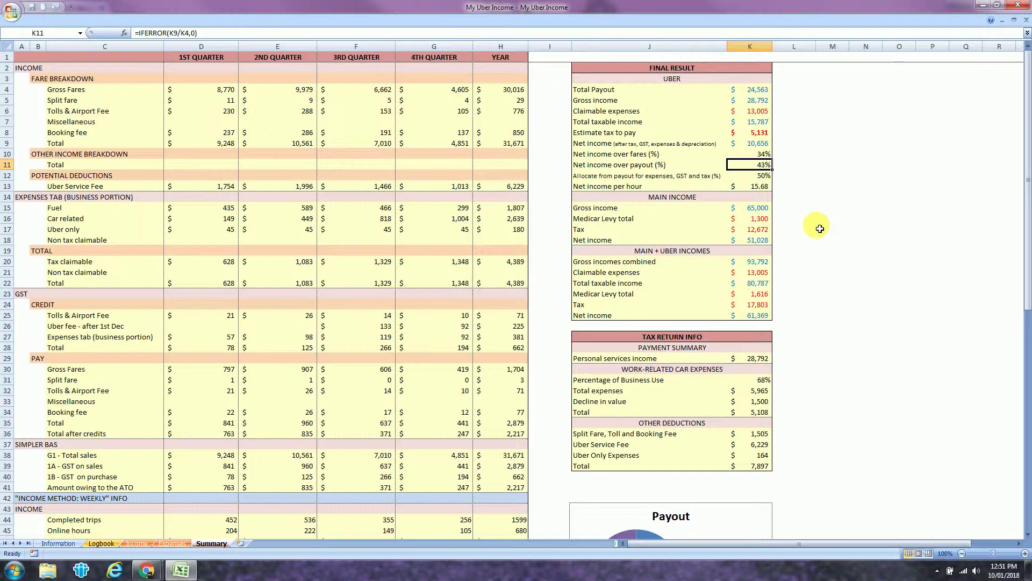
{"action": "scroll", "coordinate": [681, 245], "scroll_direction": "down", "scroll_amount": 1}
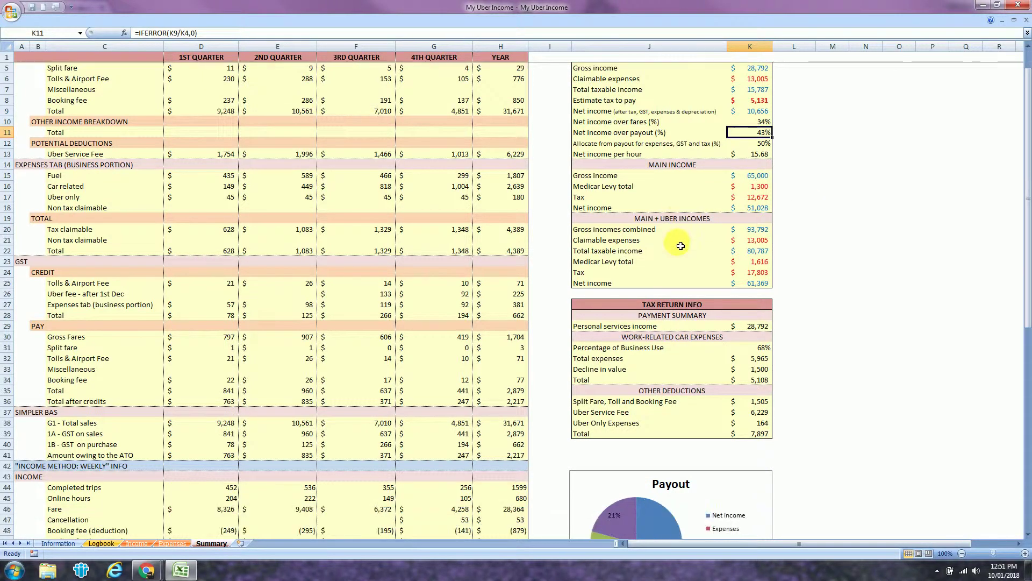
{"action": "scroll", "coordinate": [681, 245], "scroll_direction": "down", "scroll_amount": 1}
{"action": "left_click_drag", "start_coordinate": [678, 272], "coordinate": [669, 406]}
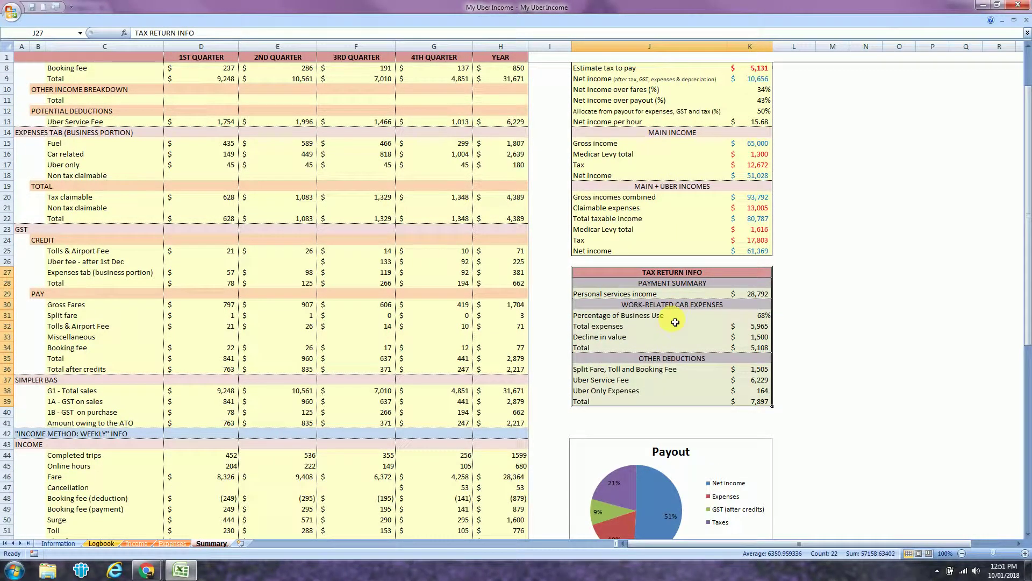
{"action": "scroll", "coordinate": [676, 322], "scroll_direction": "down", "scroll_amount": 7}
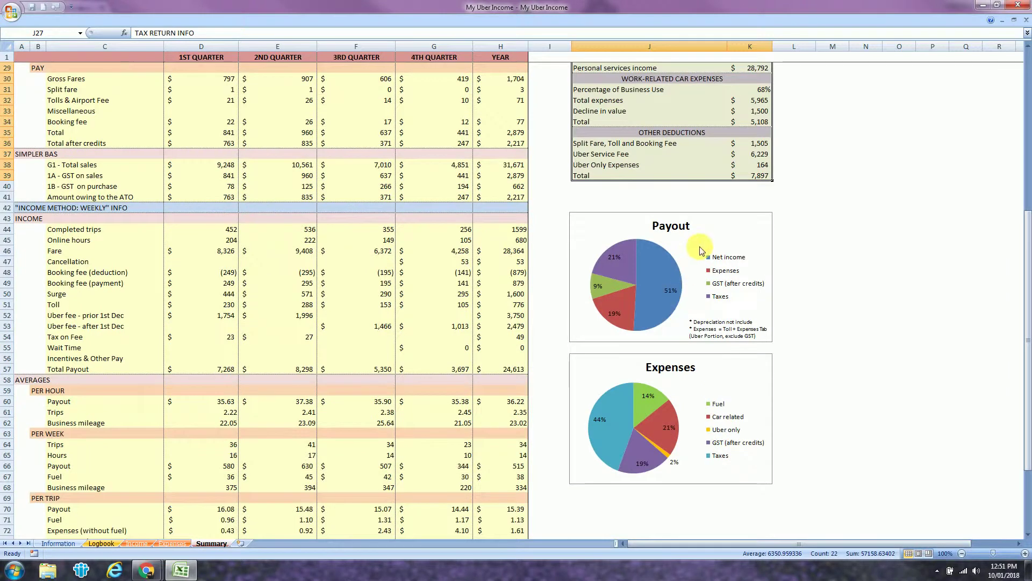